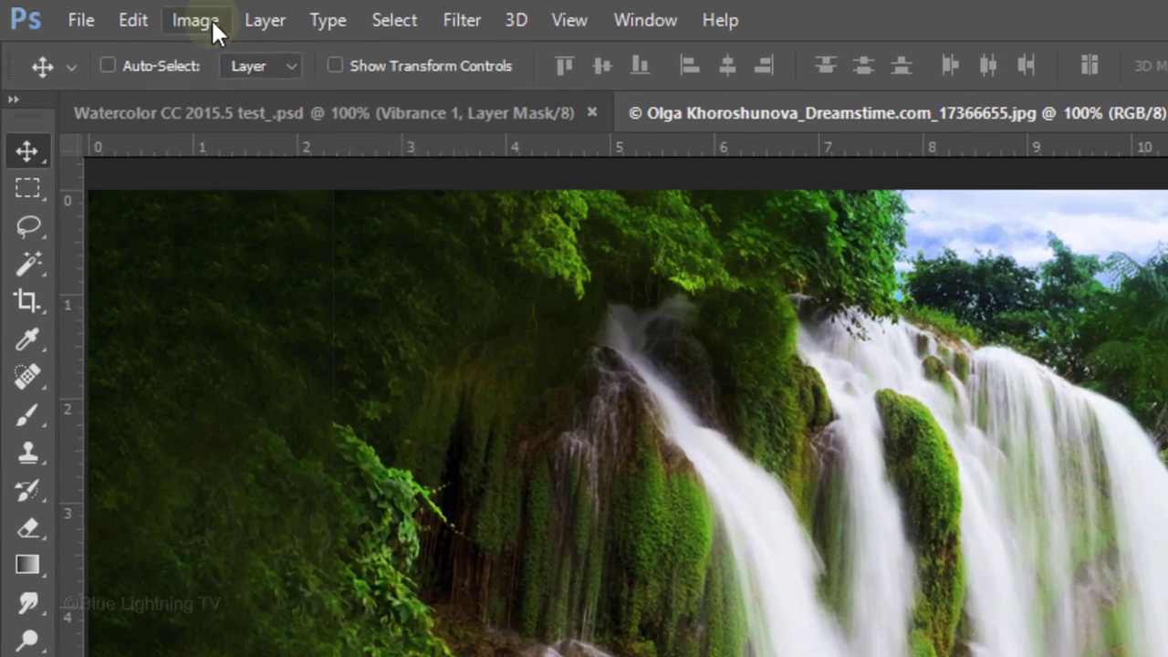
Open Image Size to confirm the photo measures 1550 × 870 pixels at 72 pixels/inch
{"action": "left_click", "coordinate": [82, 8]}
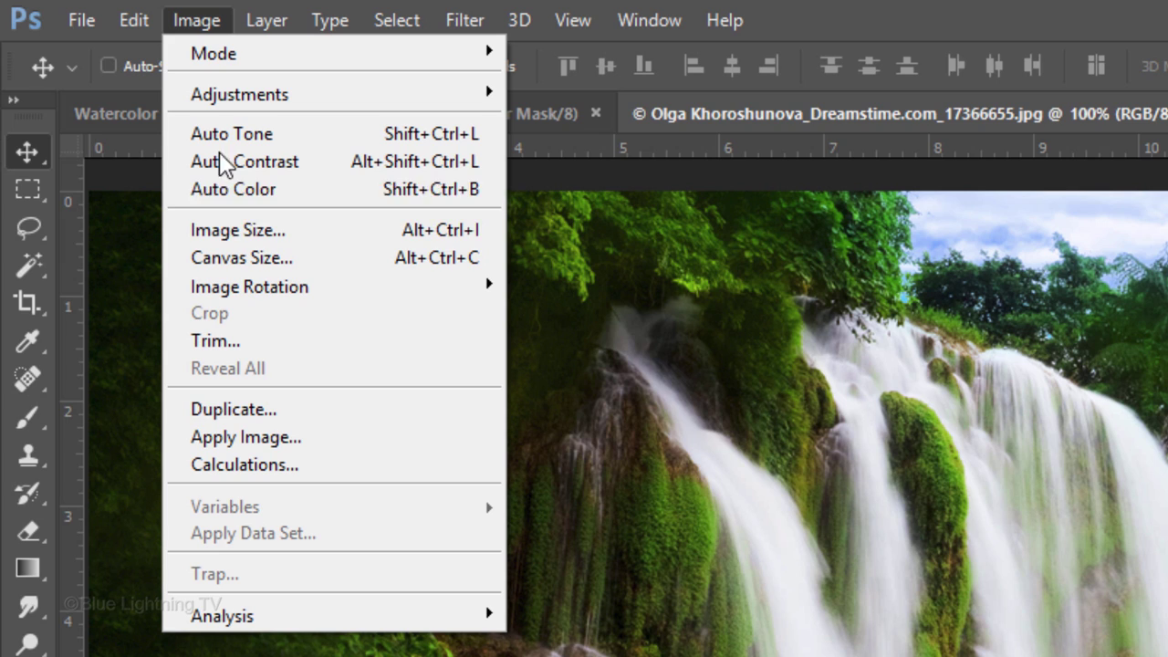
{"action": "left_click", "coordinate": [226, 235]}
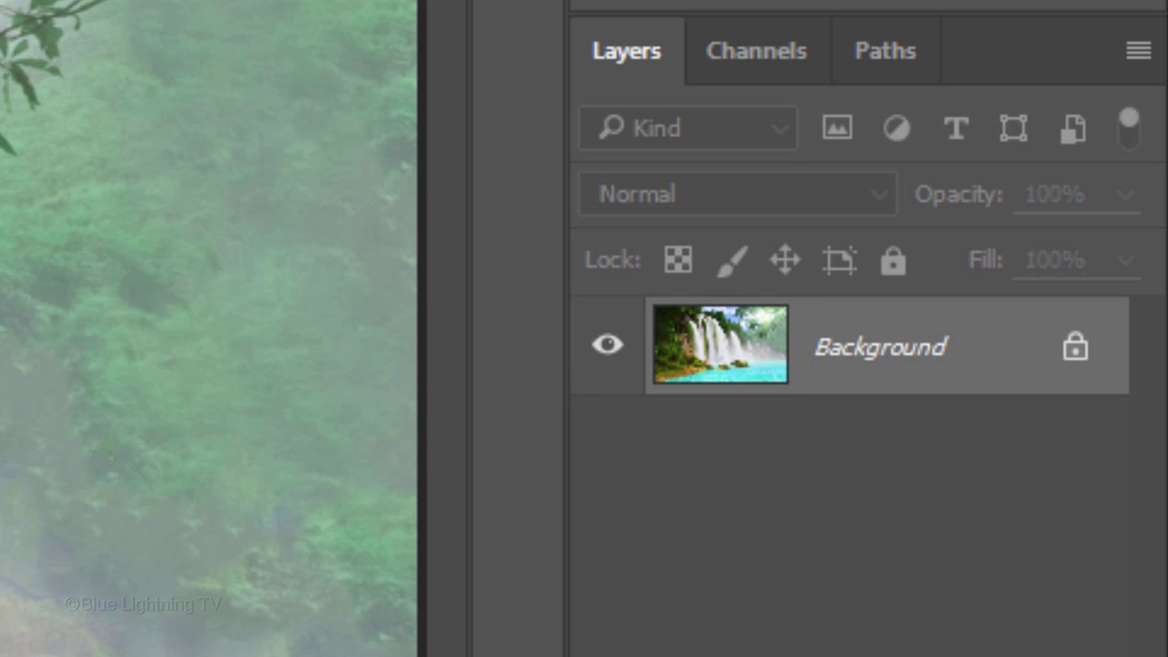
Duplicate the photo layer twice, name the top copy 'Pencil Lines' and hide it
{"action": "key", "text": "ctrl+j"}
{"action": "key", "text": "ctrl+j"}
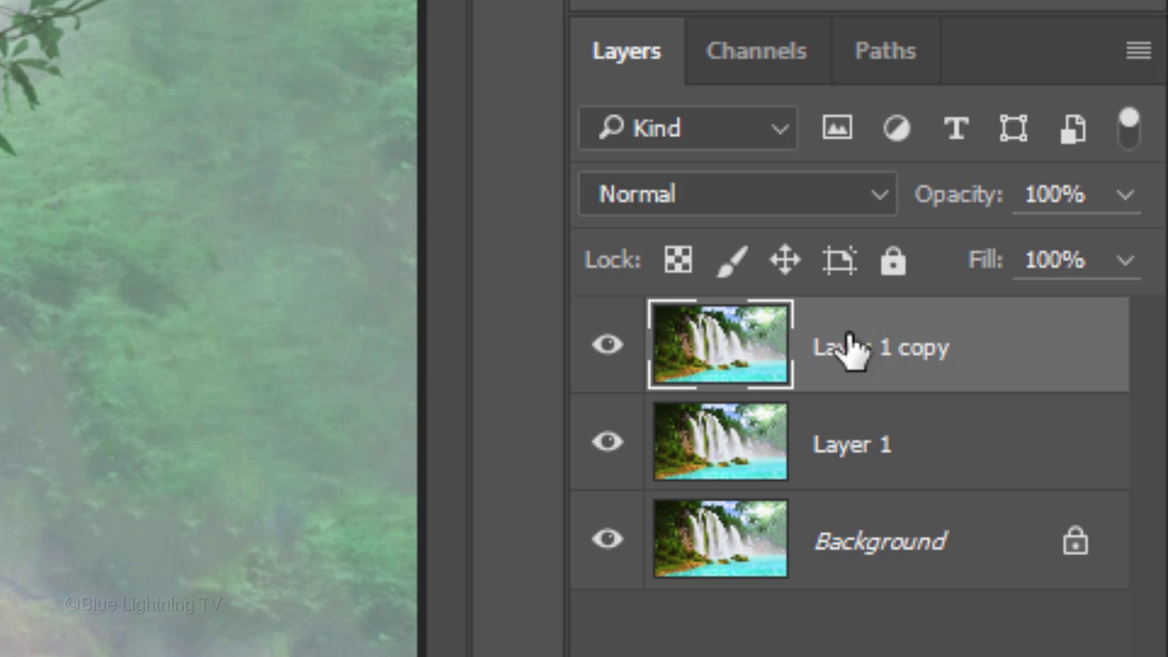
{"action": "double_click", "coordinate": [872, 346]}
{"action": "type", "text": "Pencil Lines"}
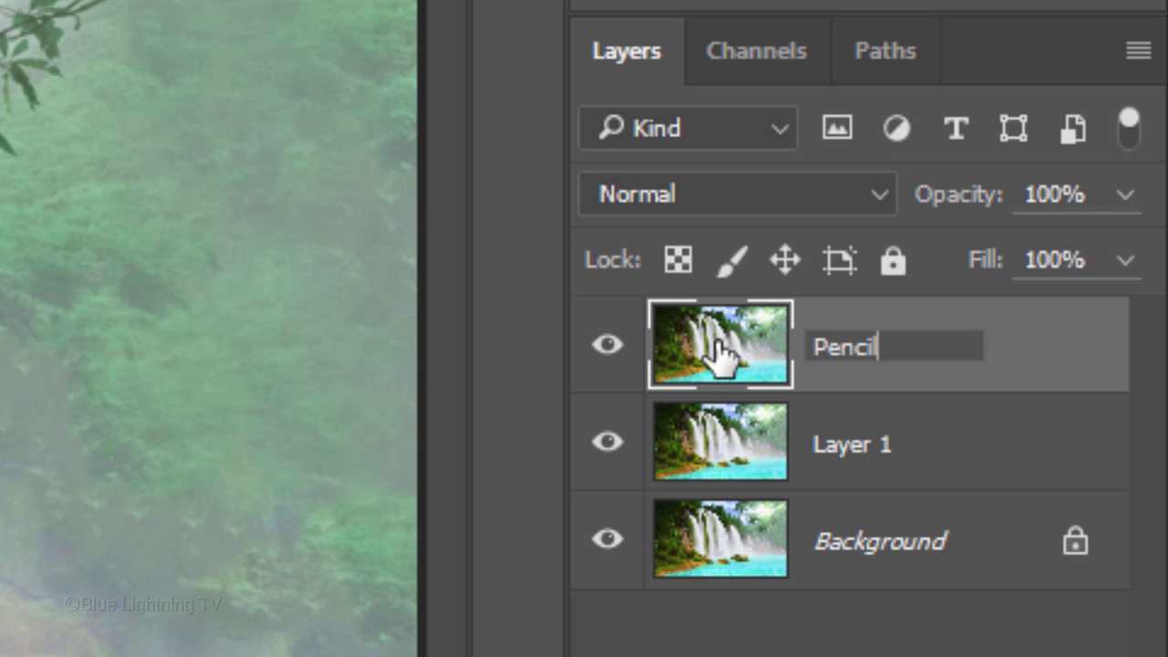
{"action": "key", "text": "Return"}
{"action": "left_click", "coordinate": [607, 347]}
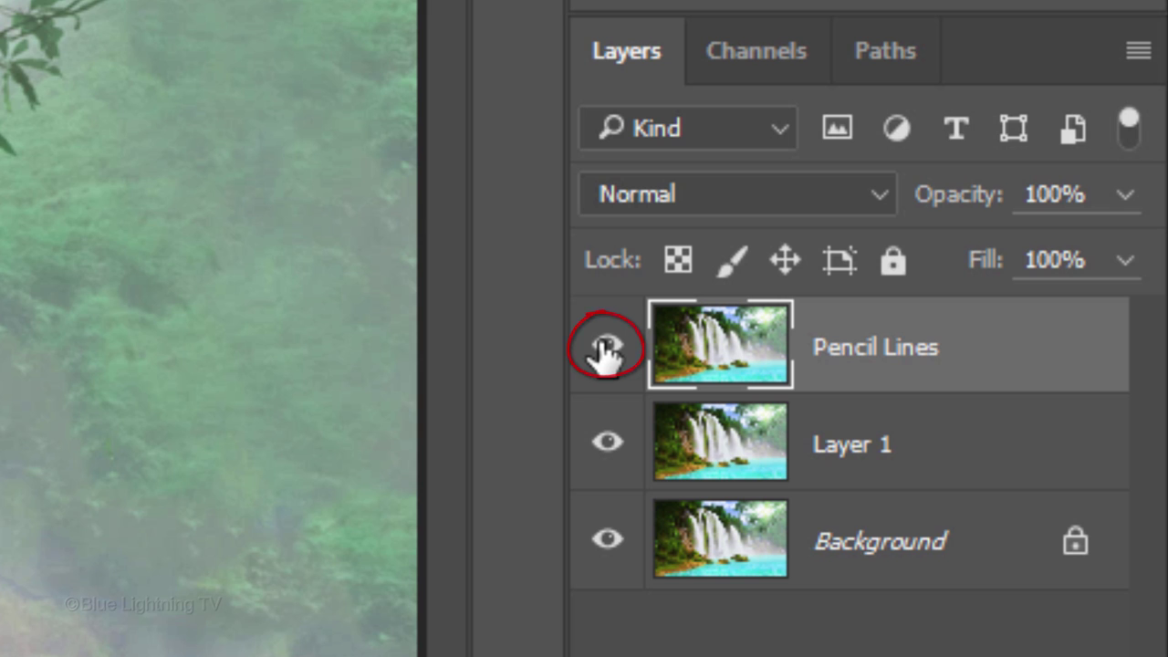
{"action": "left_click", "coordinate": [607, 347]}
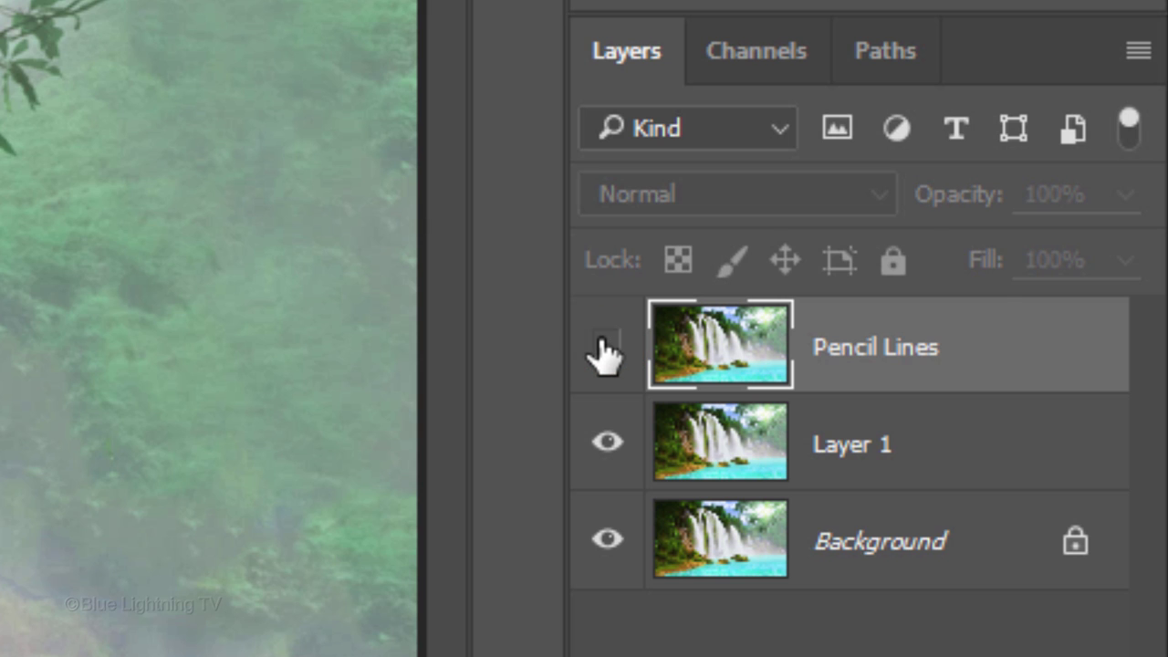
Rename Layer 1 to 'Smart Blur'
{"action": "double_click", "coordinate": [861, 444]}
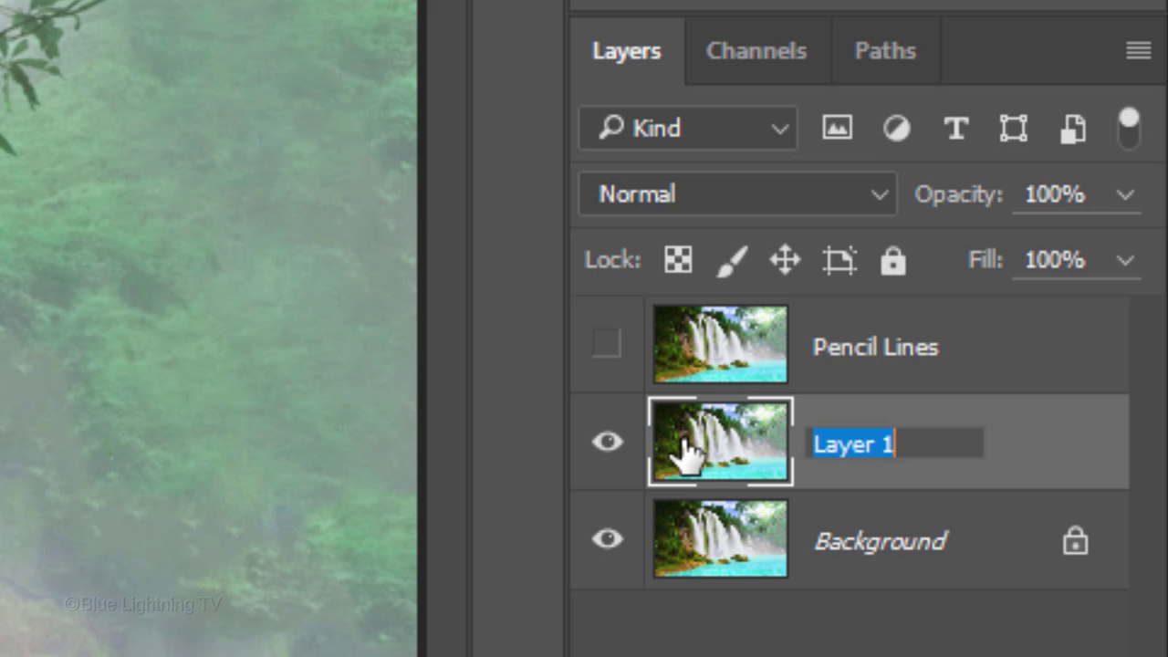
{"action": "type", "text": "Smart Blur"}
{"action": "key", "text": "Return"}
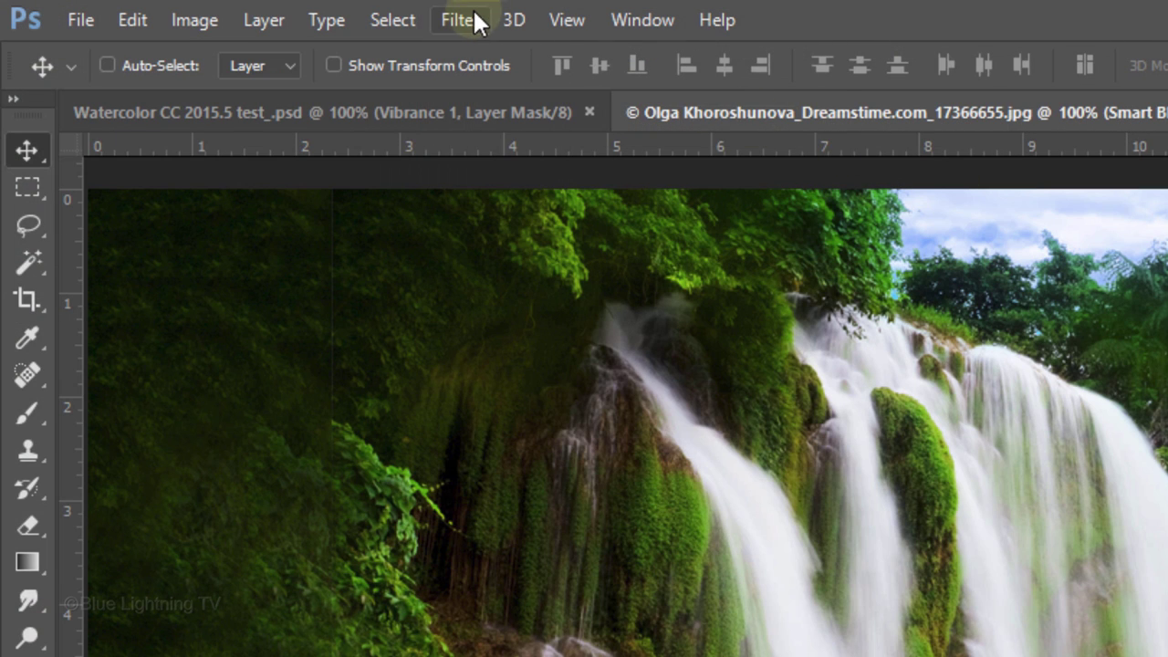
Apply a Smart Blur with radius 10 to the Smart Blur layer
{"action": "left_click", "coordinate": [461, 20]}
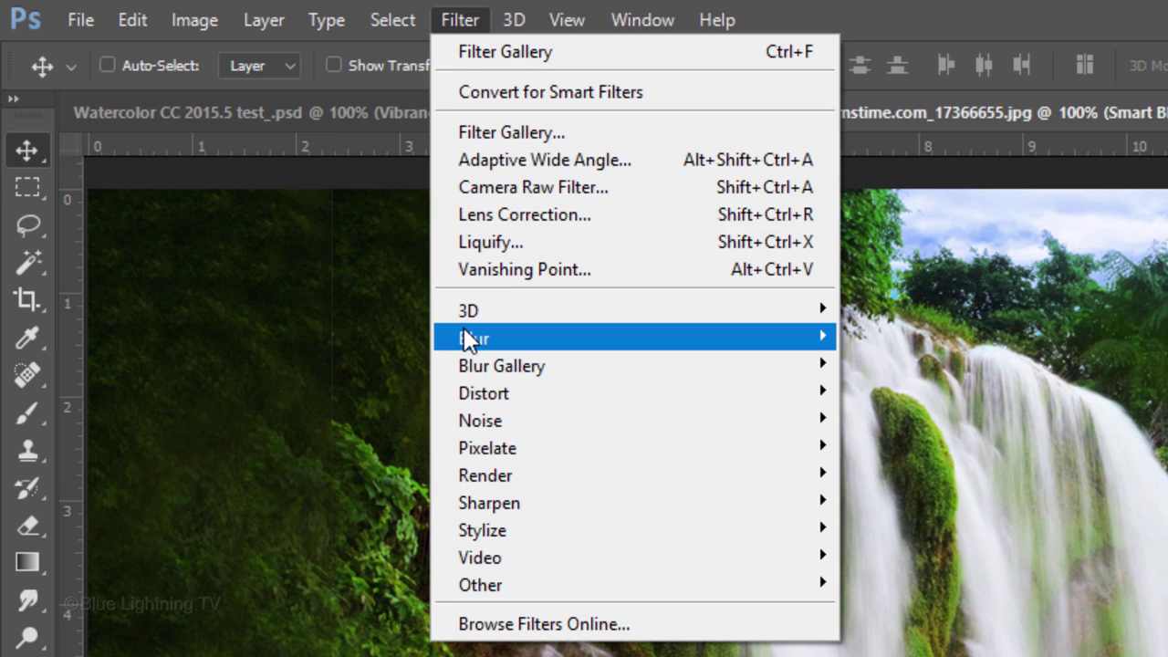
{"action": "mouse_move", "coordinate": [469, 337]}
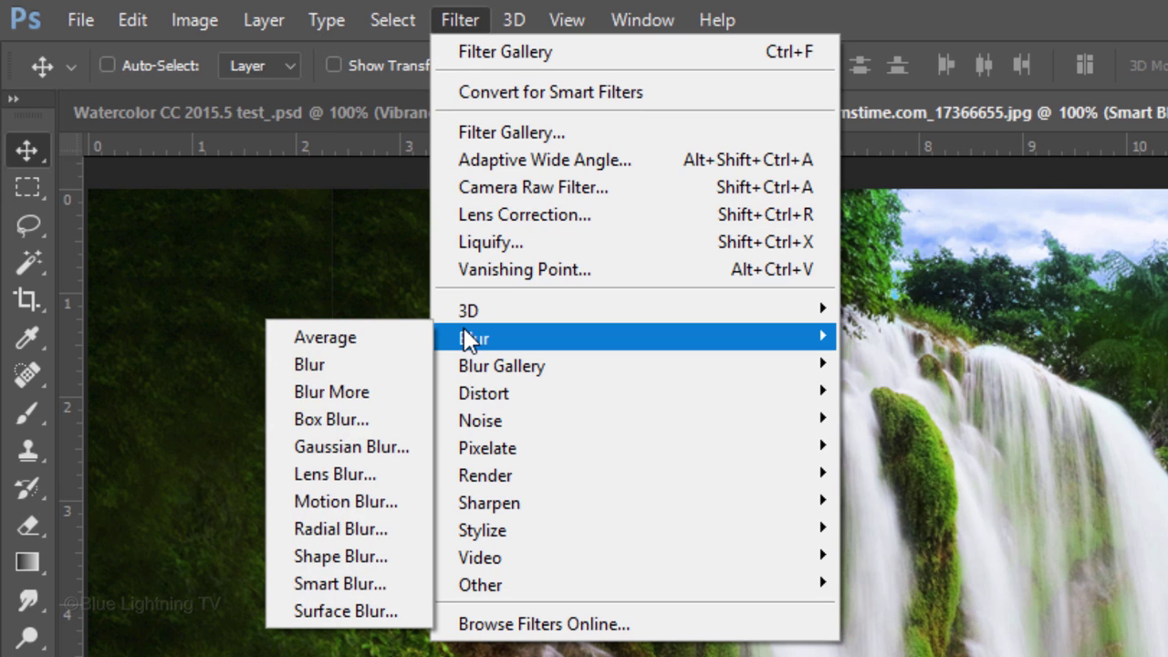
{"action": "left_click", "coordinate": [341, 592]}
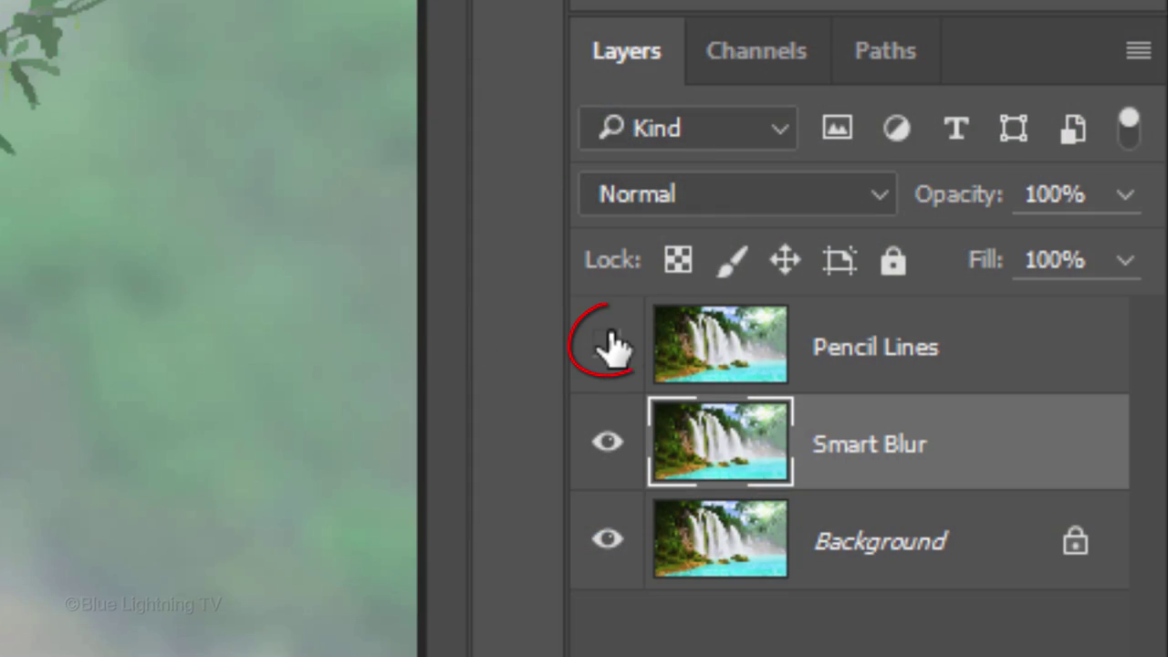
{"action": "left_click", "coordinate": [608, 344]}
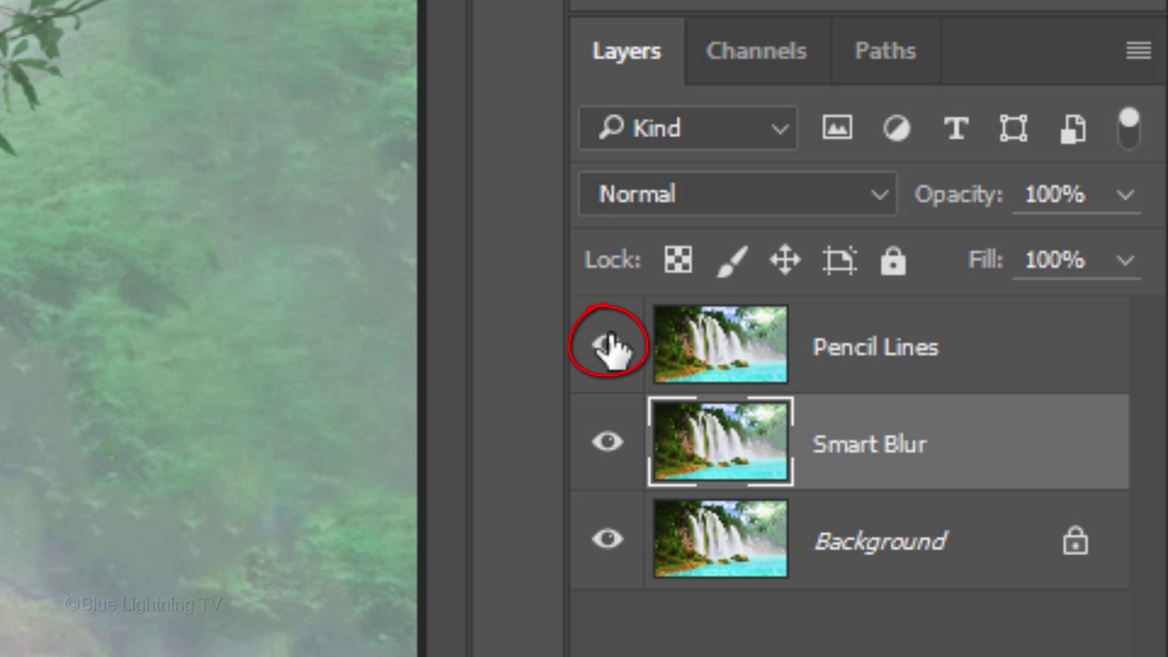
Show and select Pencil Lines, then apply Glowing Edges with width 1, brightness 12, smoothness 15
{"action": "left_click", "coordinate": [727, 334]}
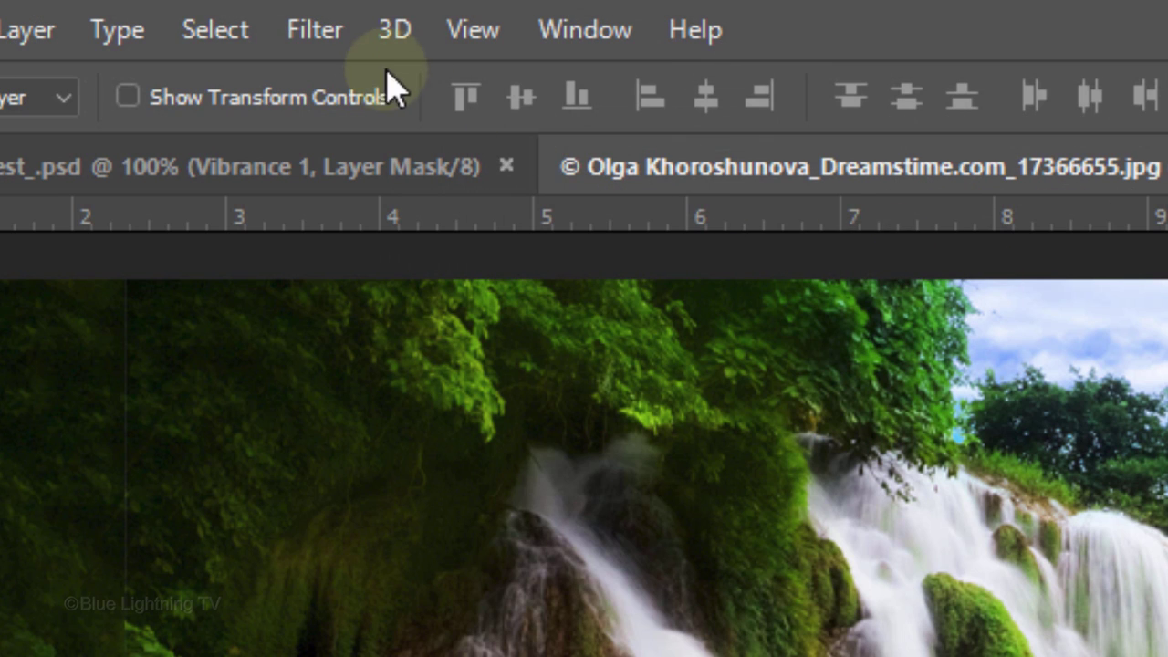
{"action": "left_click", "coordinate": [314, 32]}
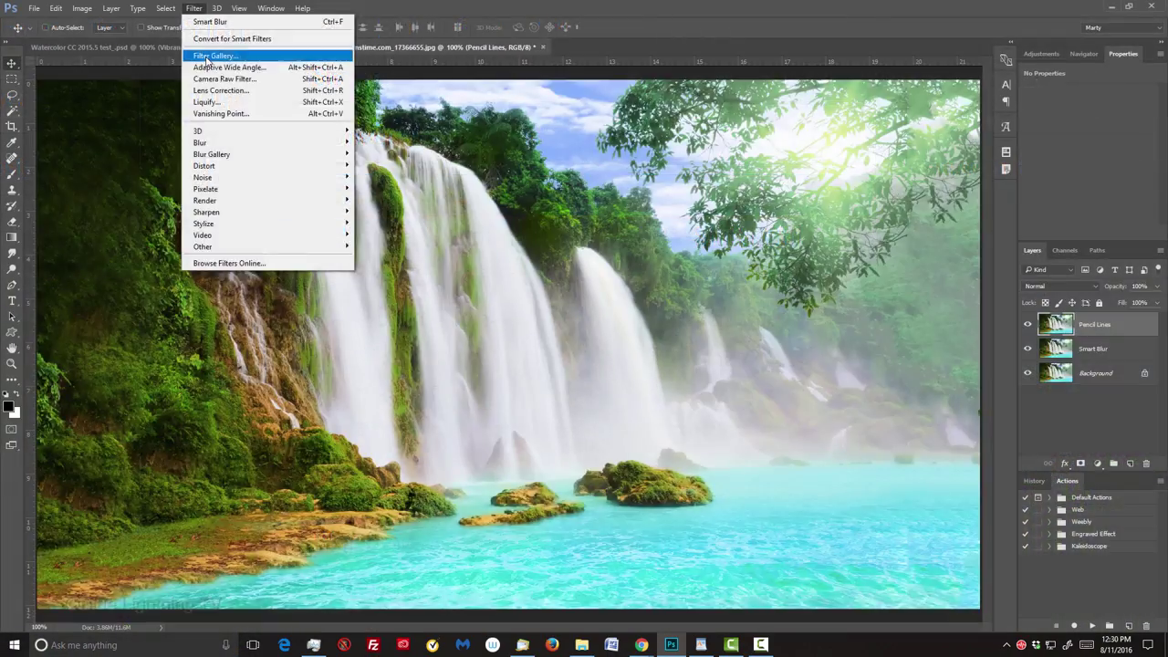
{"action": "left_click", "coordinate": [356, 197]}
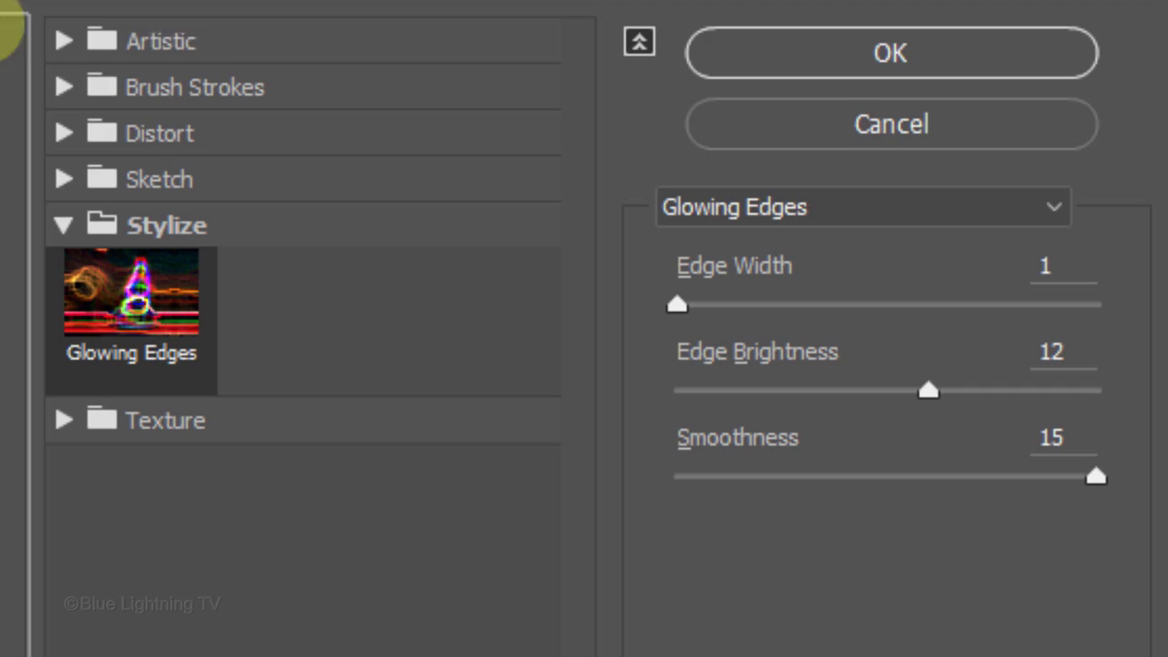
{"action": "left_click", "coordinate": [911, 58]}
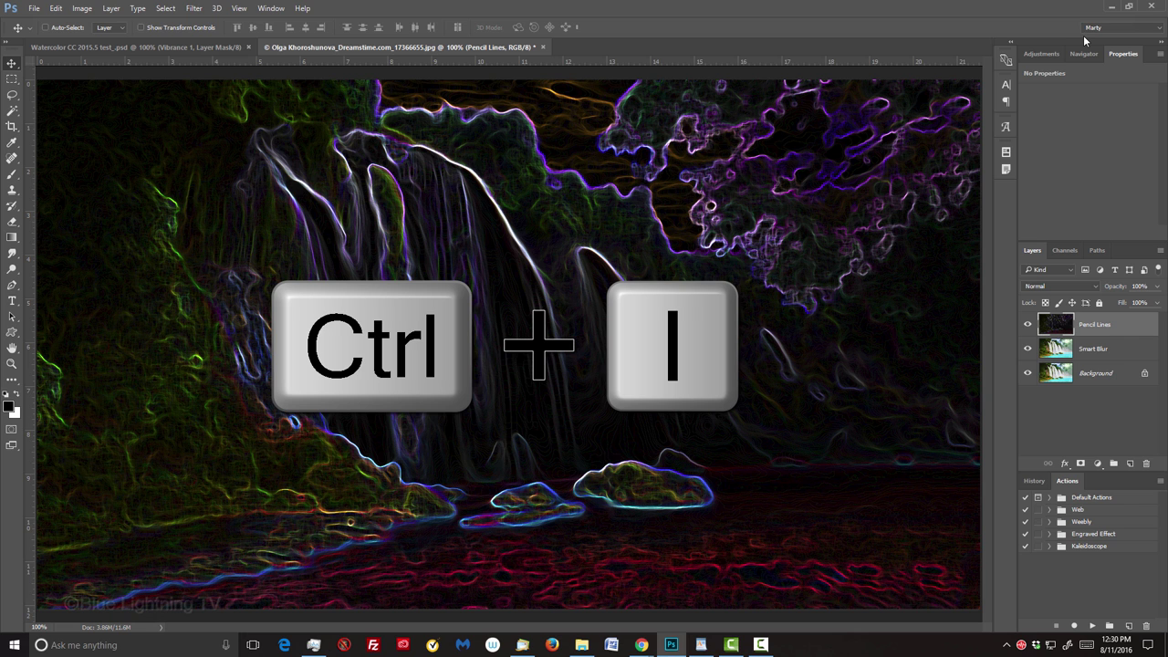
Invert and desaturate Pencil Lines, then blend it in Multiply at 80% opacity
{"action": "key", "text": "ctrl+i"}
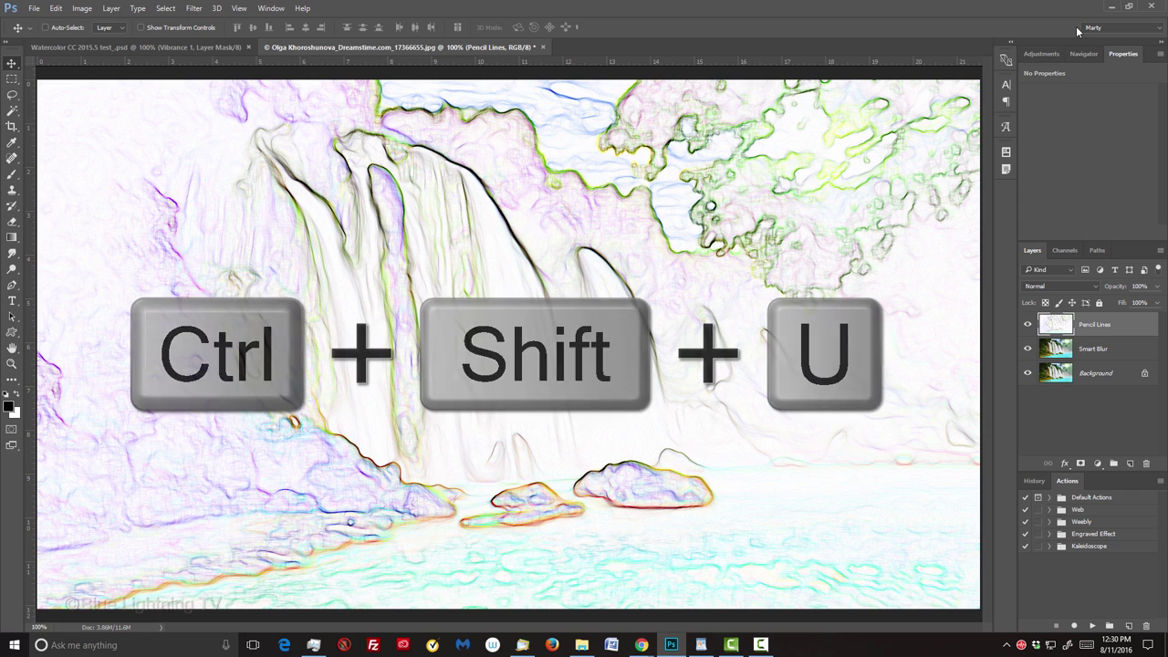
{"action": "key", "text": "ctrl+shift+u"}
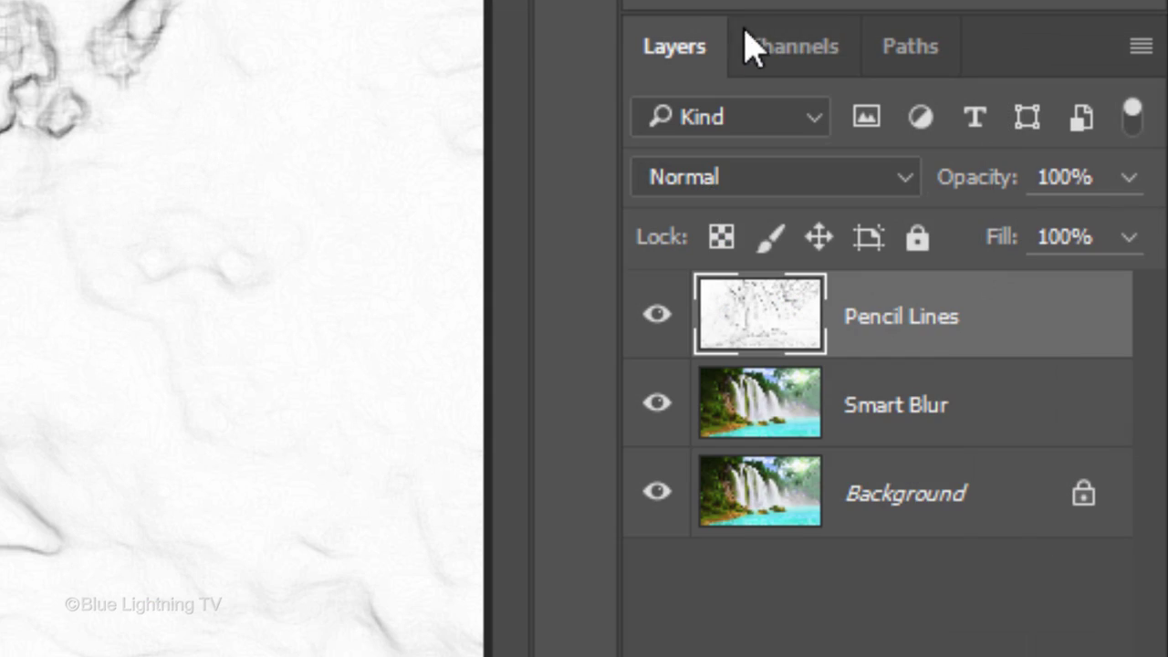
{"action": "left_click", "coordinate": [1042, 287]}
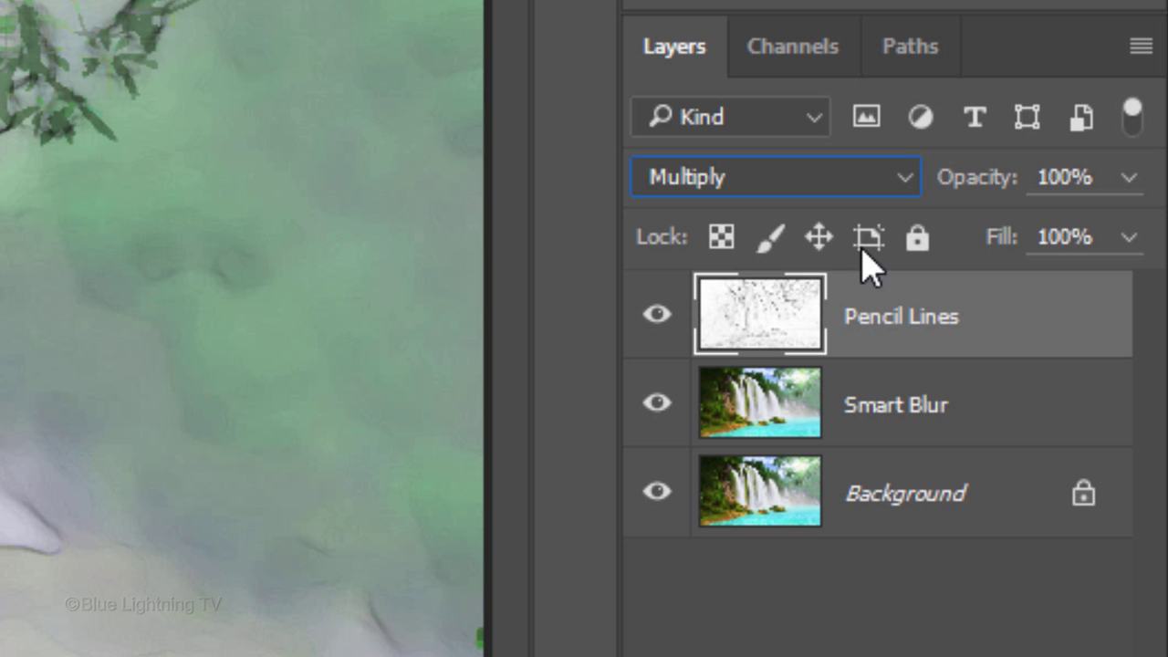
{"action": "type", "text": "80"}
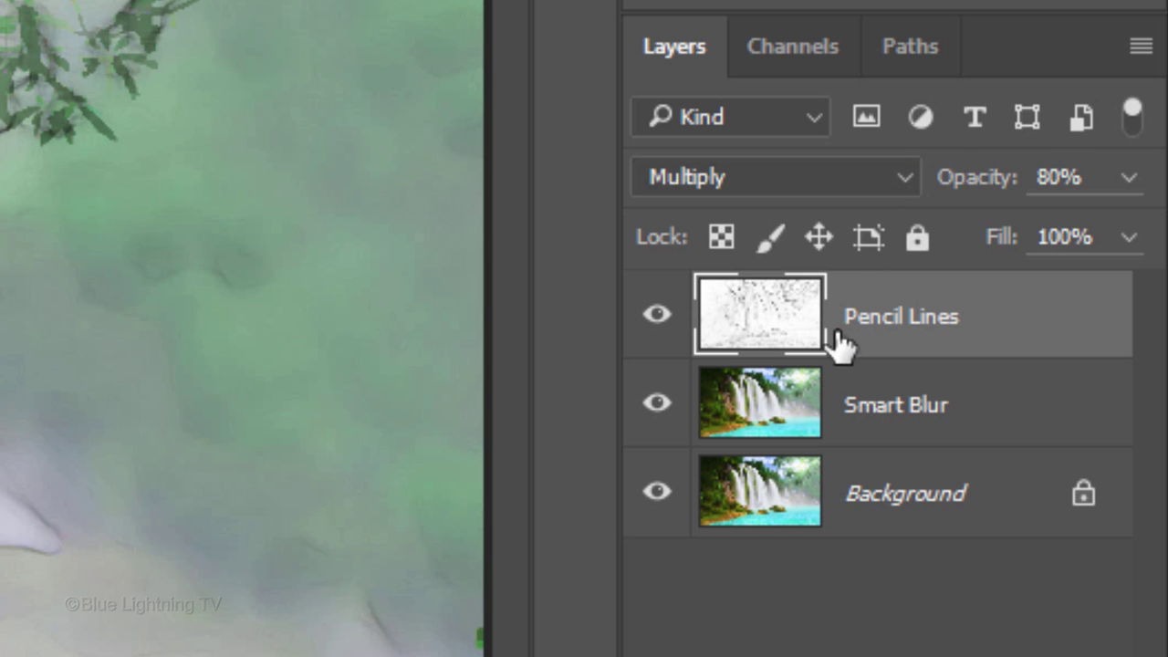
{"action": "key", "text": "shift+alt+n"}
Duplicate the Smart Blur layer and name the copy 'Brush'
{"action": "left_click", "coordinate": [780, 408]}
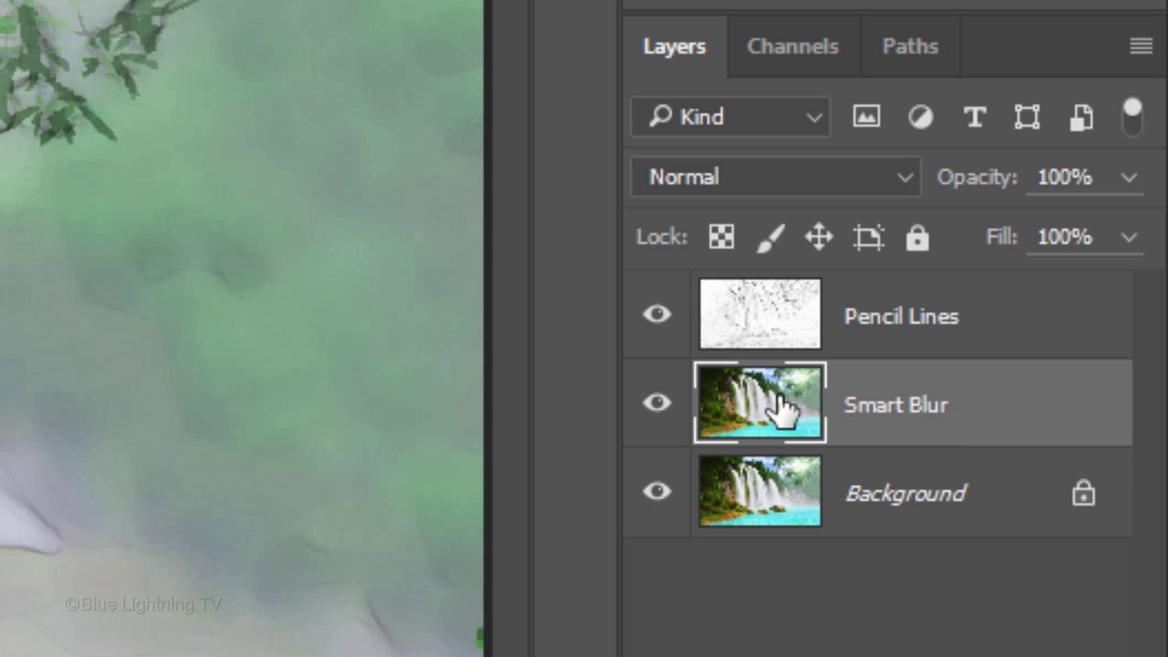
{"action": "left_click_drag", "start_coordinate": [777, 397], "coordinate": [788, 394]}
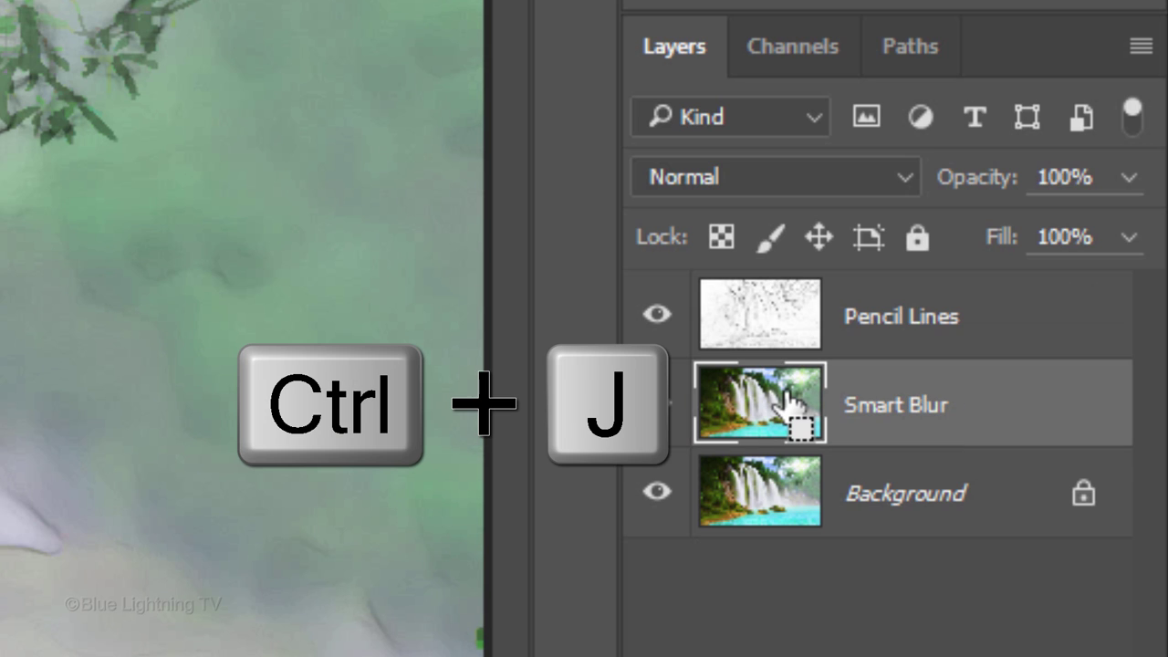
{"action": "key", "text": "ctrl+j"}
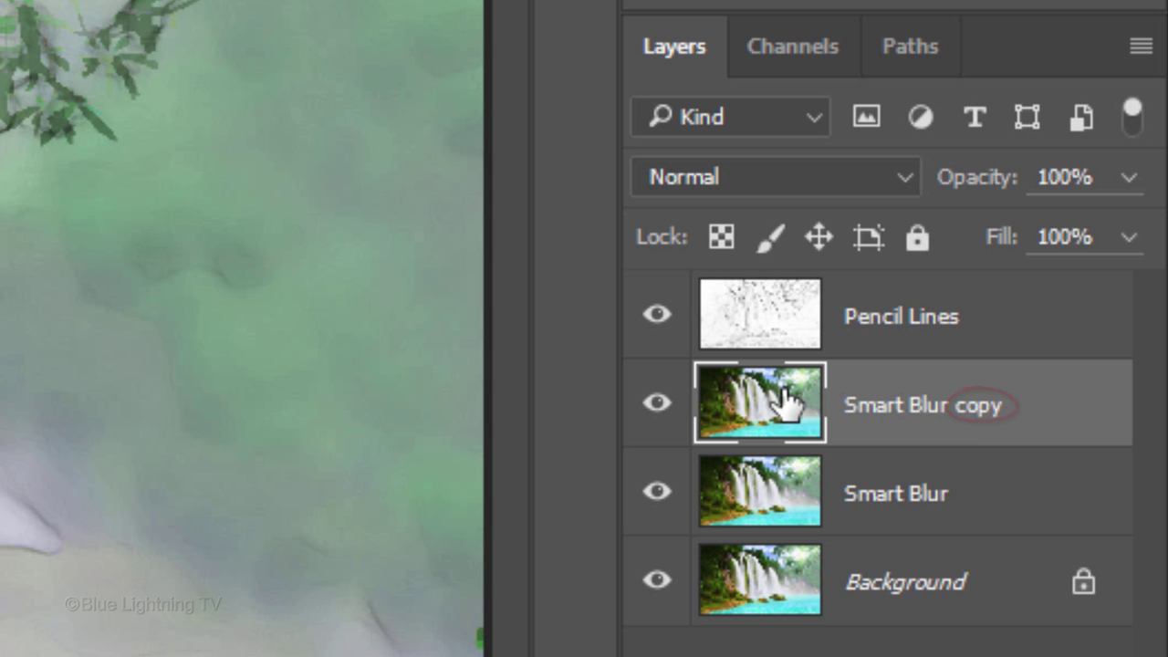
{"action": "double_click", "coordinate": [902, 404]}
{"action": "type", "text": "Brush"}
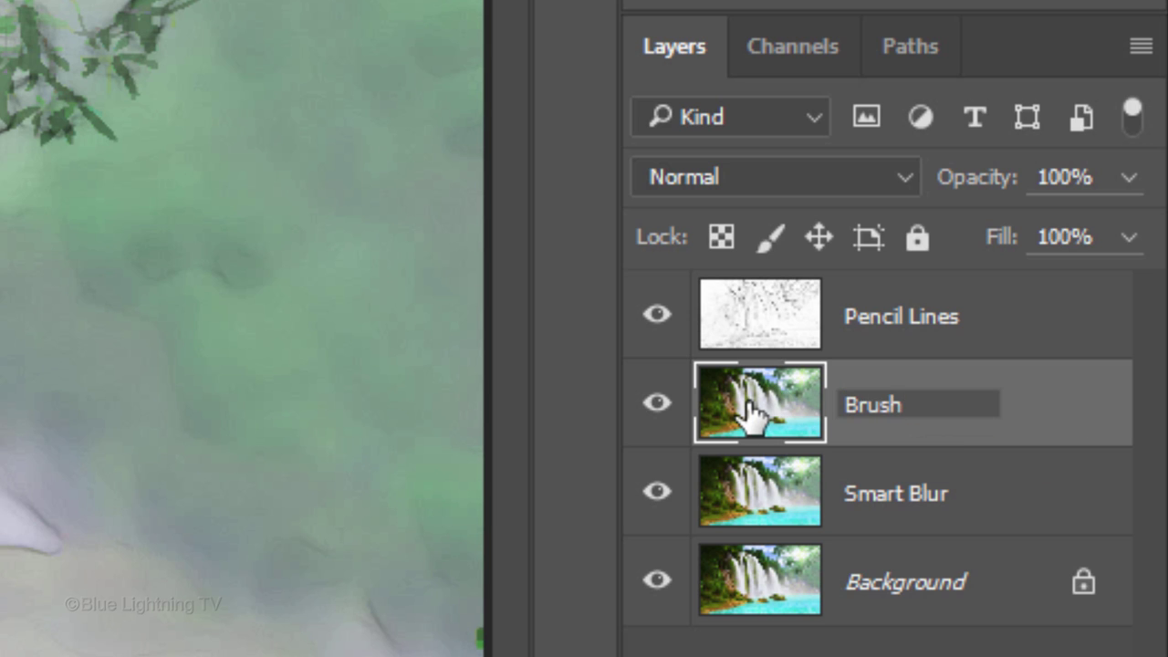
{"action": "key", "text": "Return"}
Invert the Brush layer and set its blend mode to Color Dodge
{"action": "key", "text": "ctrl+i"}
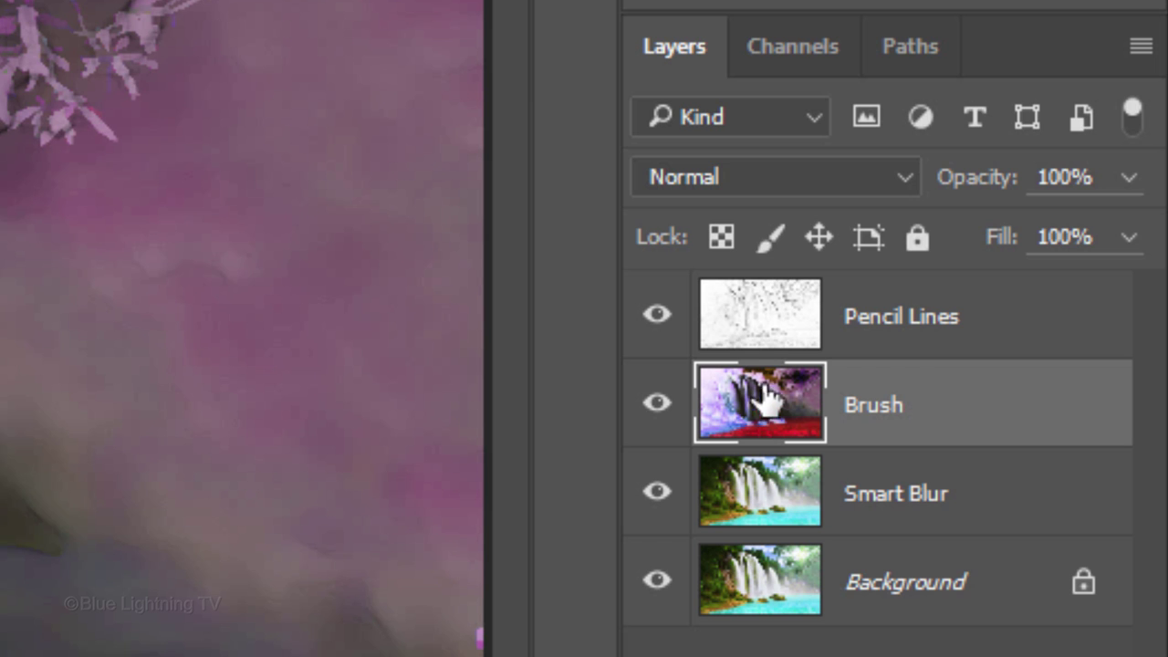
{"action": "left_click", "coordinate": [735, 180]}
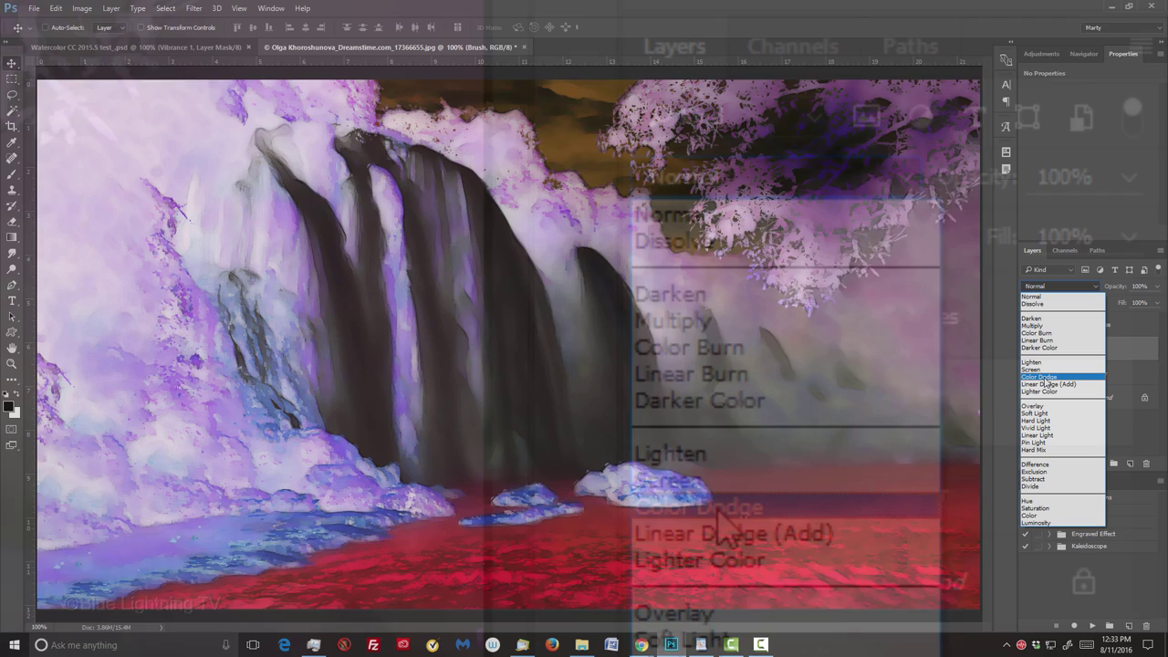
{"action": "left_click", "coordinate": [722, 507]}
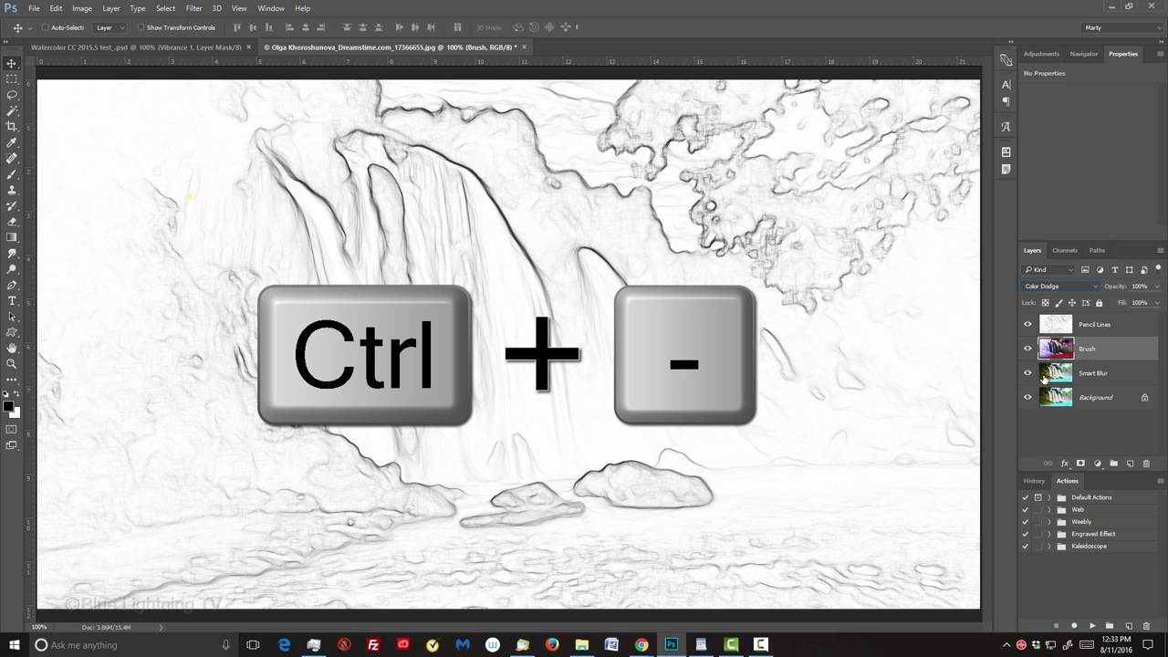
Zoom the view out to 66.7% so the whole sketch fits the window
{"action": "key", "text": "ctrl+minus"}
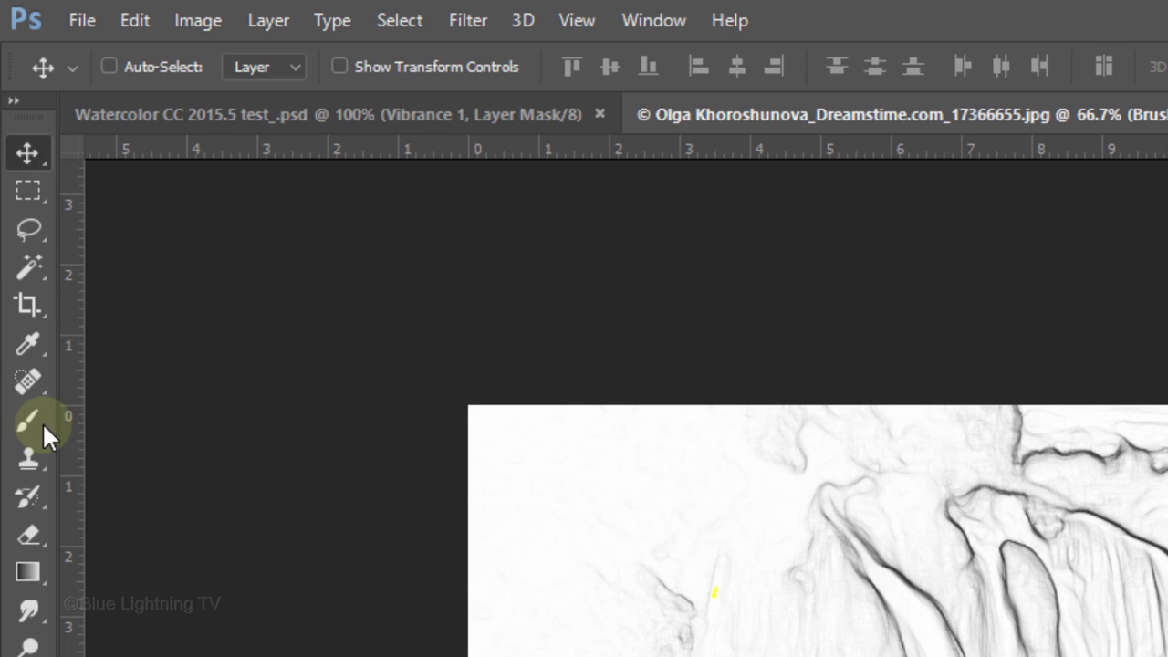
Switch to the Brush Tool and reset the brush presets to the defaults
{"action": "left_click", "coordinate": [11, 173]}
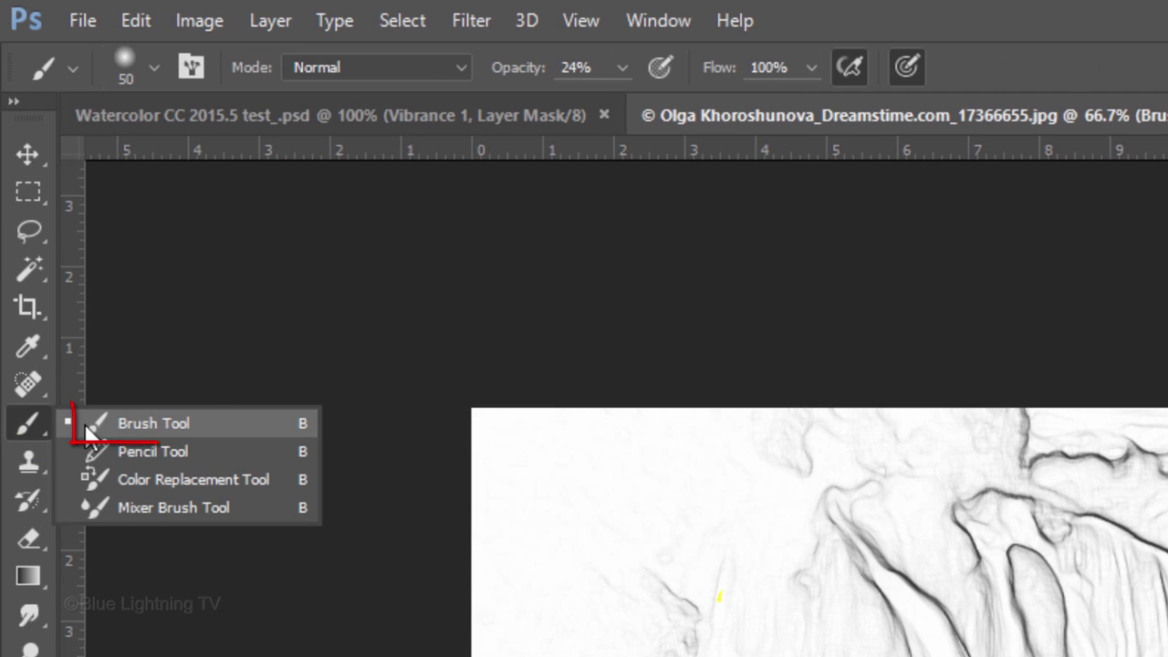
{"action": "left_click", "coordinate": [158, 422]}
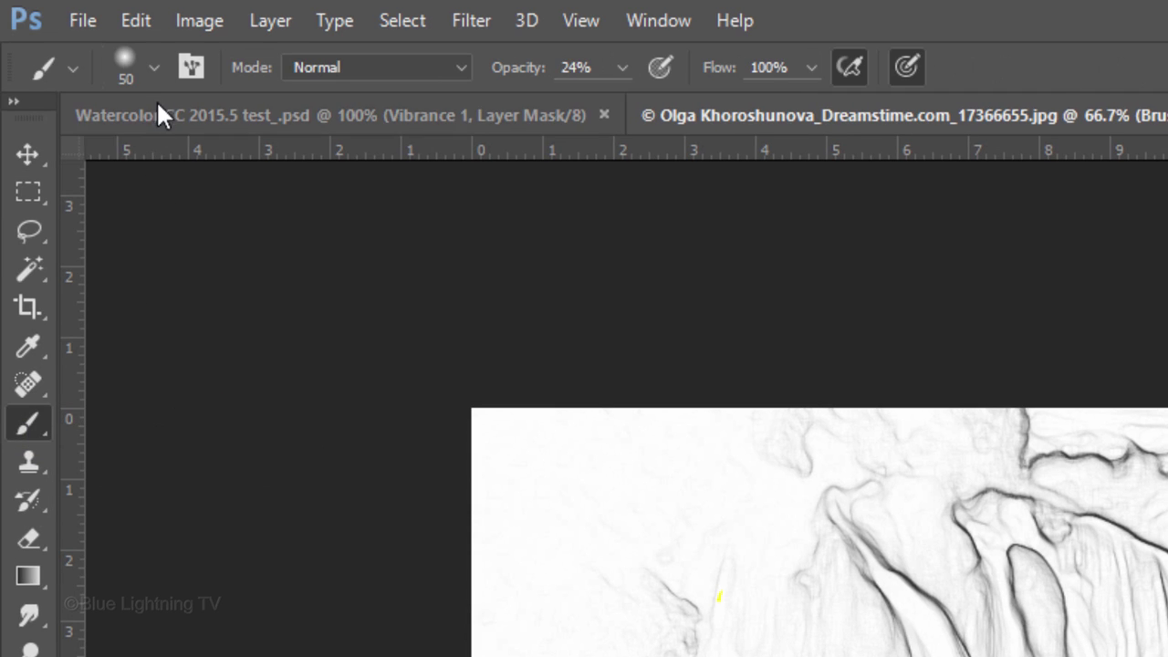
{"action": "left_click", "coordinate": [154, 67]}
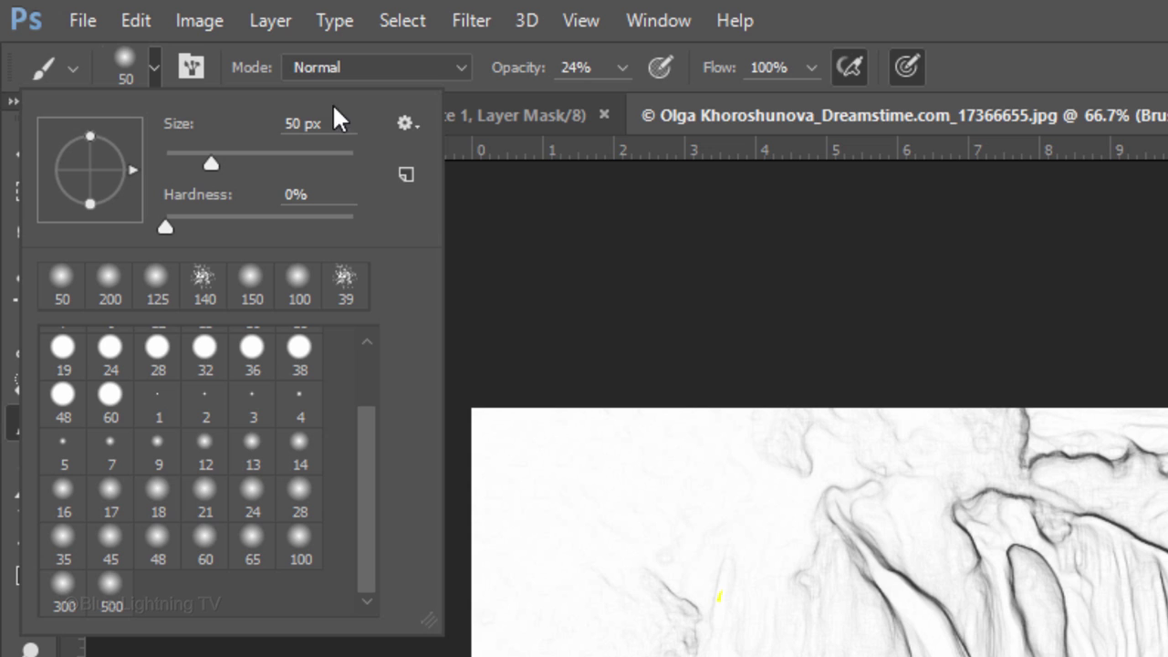
{"action": "left_click", "coordinate": [409, 124]}
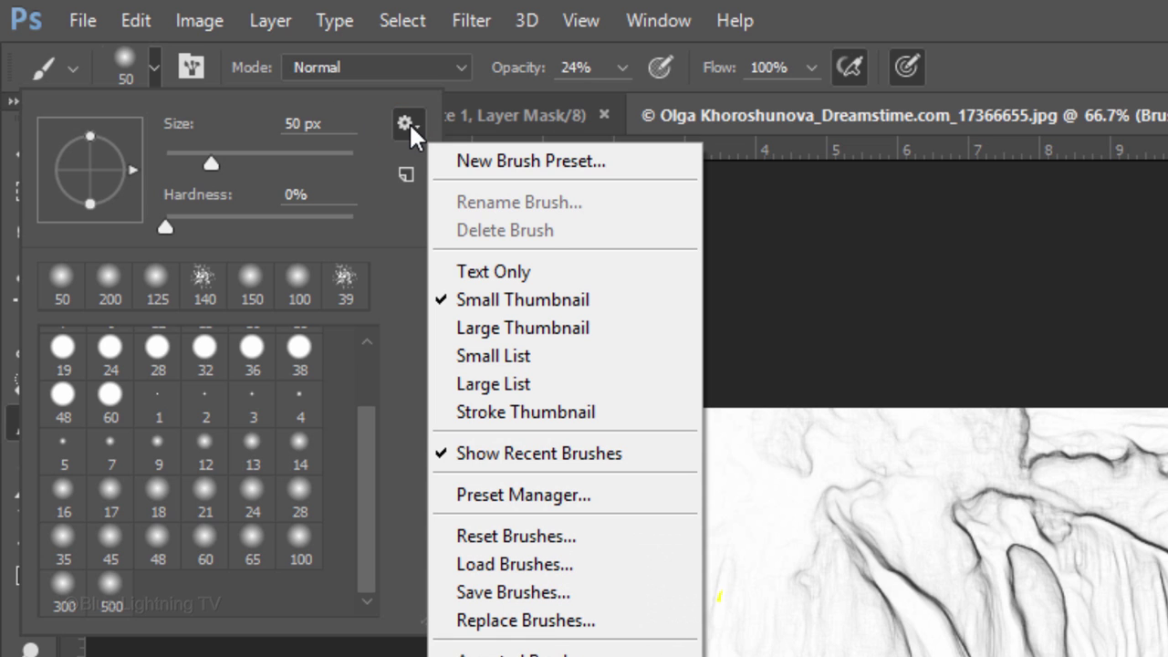
{"action": "left_click", "coordinate": [520, 539]}
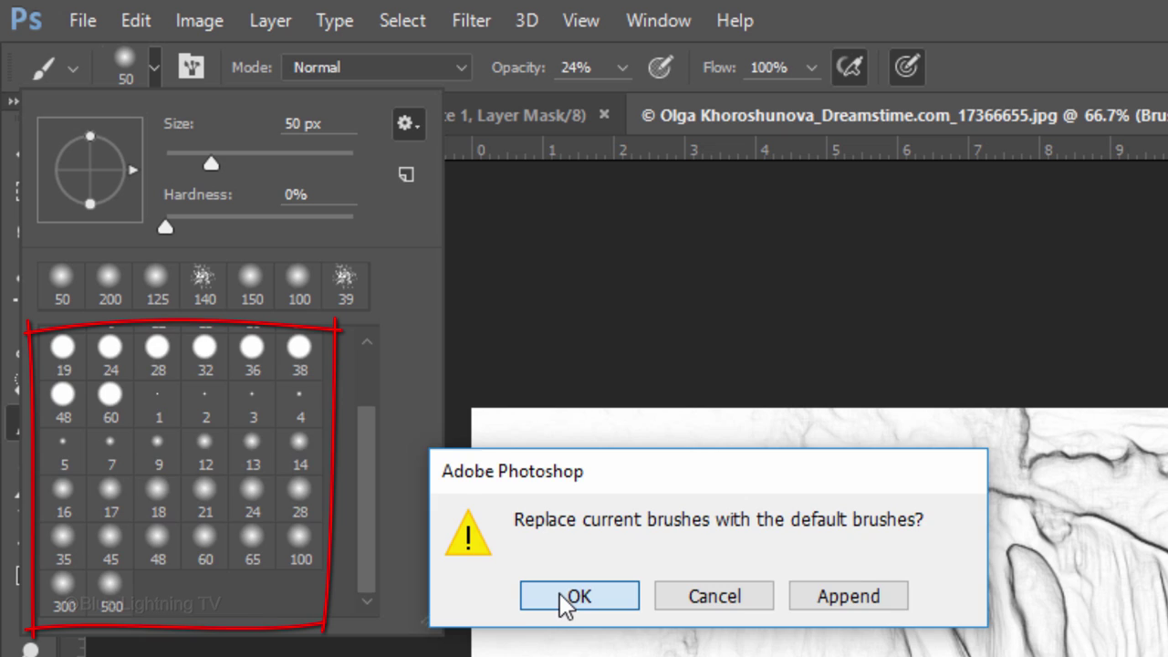
{"action": "left_click", "coordinate": [566, 601]}
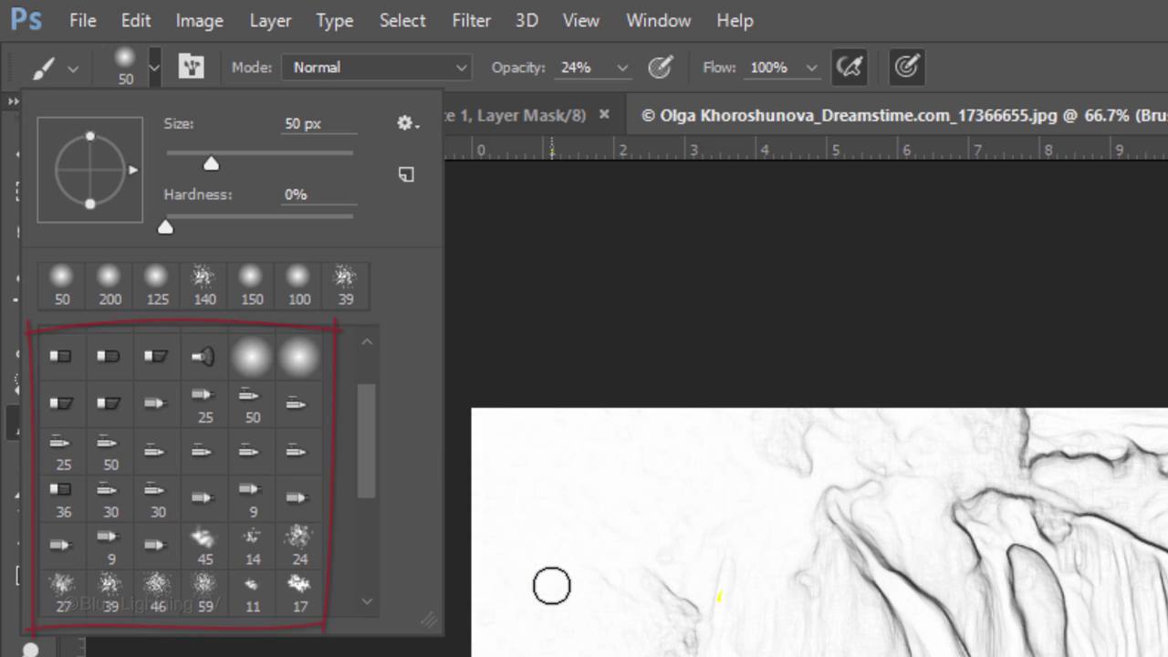
Show brushes as a Small List and choose the Dry Brush preset at 140 px
{"action": "left_click", "coordinate": [407, 128]}
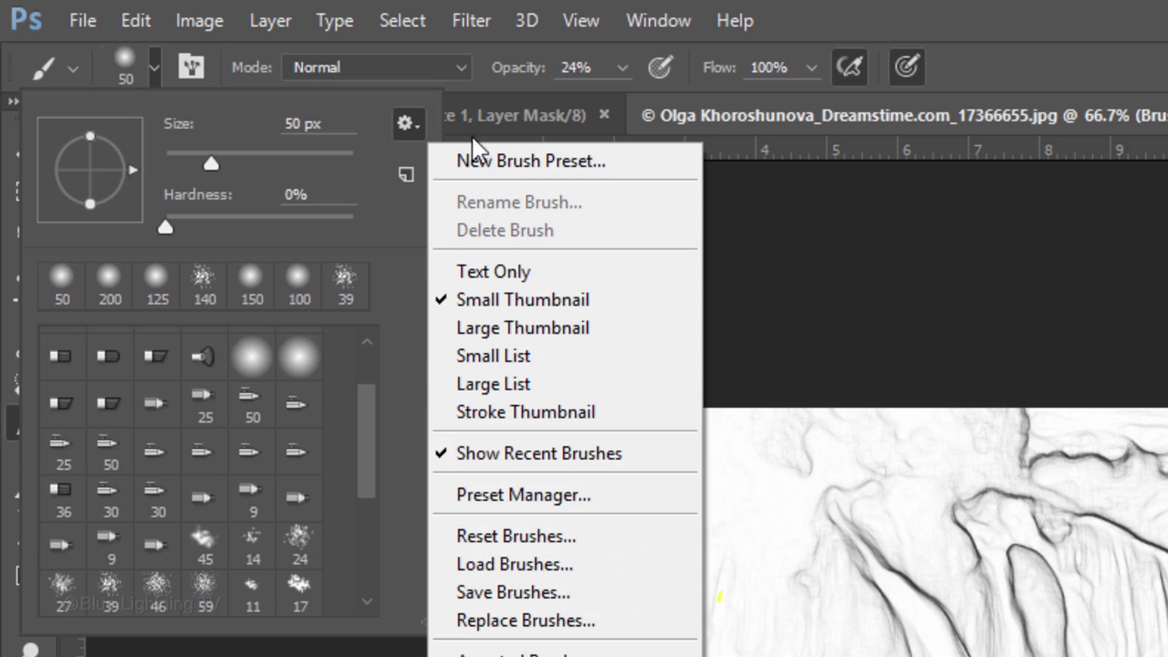
{"action": "left_click", "coordinate": [484, 357]}
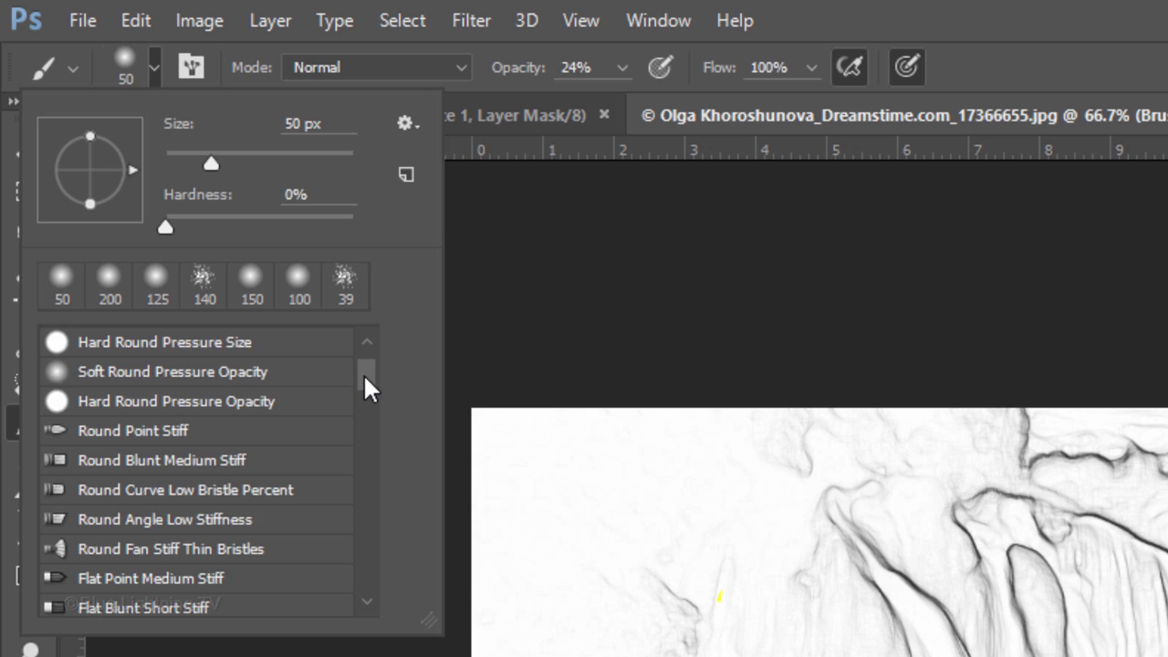
{"action": "left_click_drag", "start_coordinate": [364, 373], "coordinate": [361, 611]}
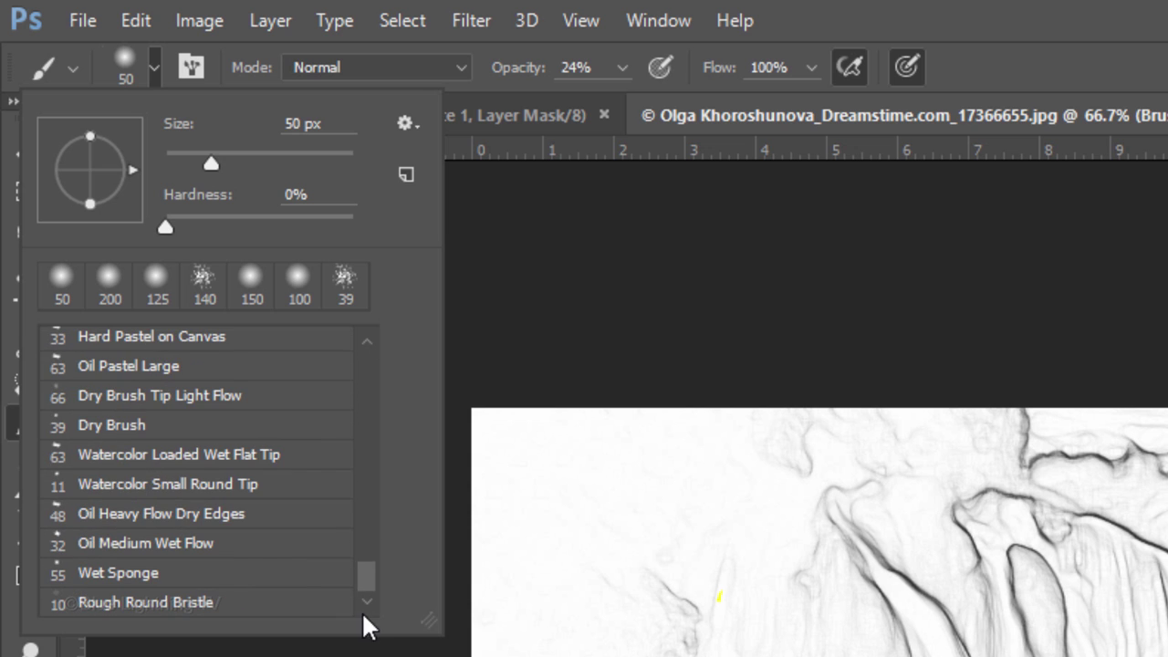
{"action": "left_click", "coordinate": [208, 429]}
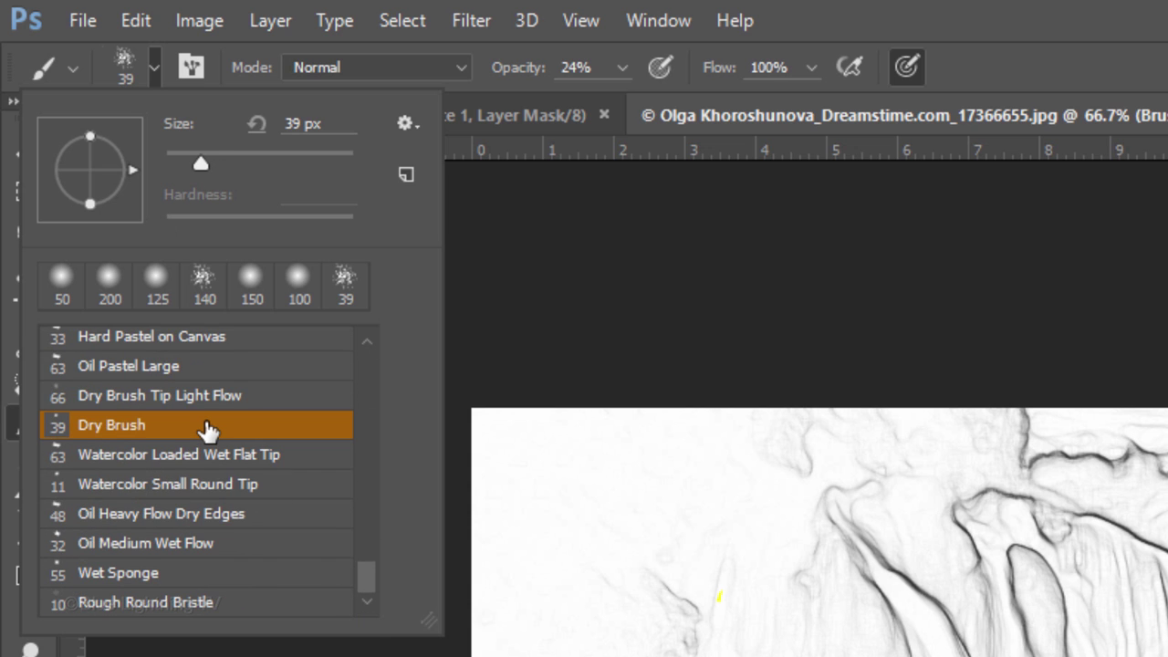
{"action": "left_click", "coordinate": [289, 125]}
{"action": "type", "text": "140"}
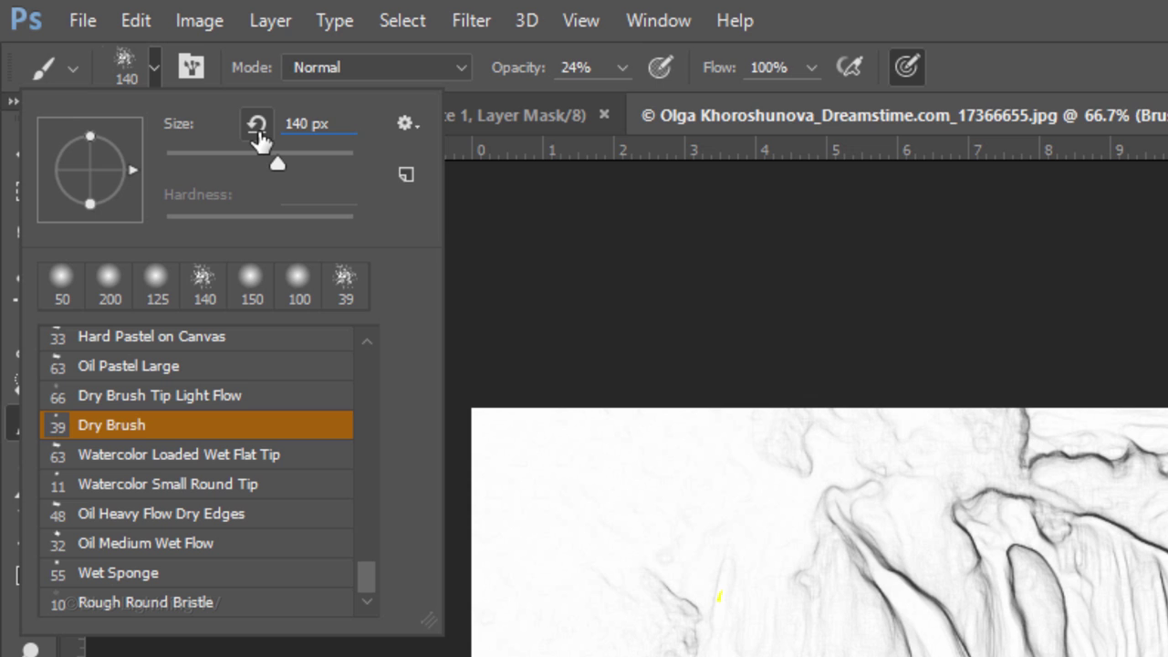
{"action": "key", "text": "Return"}
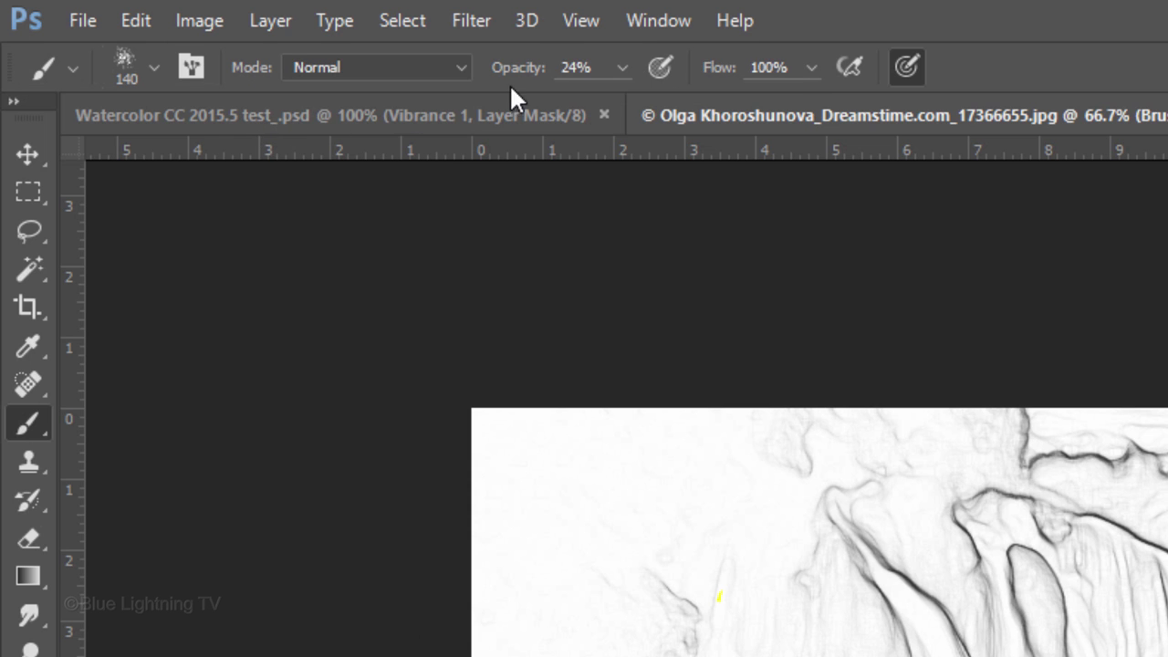
Set brush opacity to 10% and paint colour back over the top-left of the sketch
{"action": "left_click", "coordinate": [508, 78]}
{"action": "type", "text": "10"}
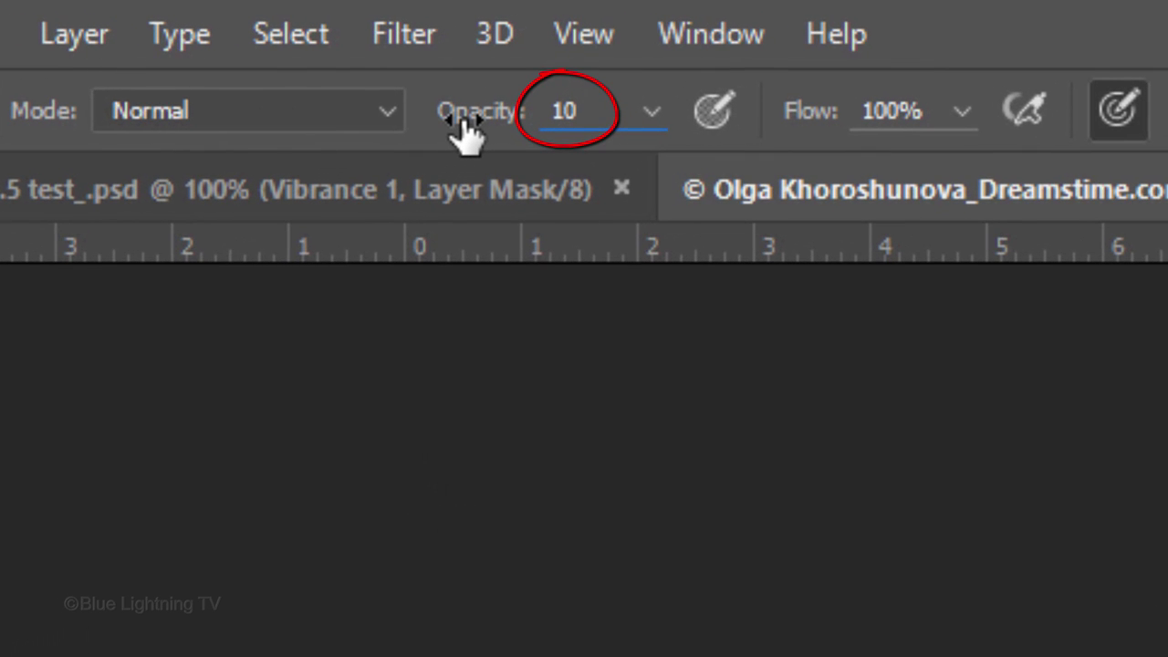
{"action": "key", "text": "Return"}
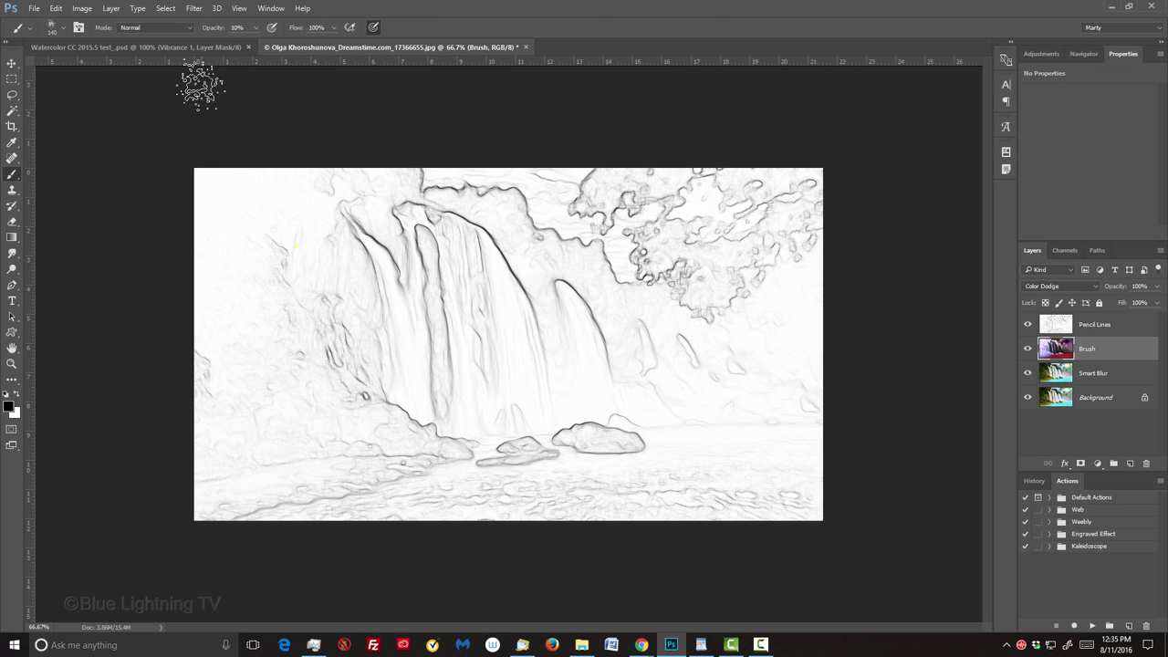
{"action": "mouse_move", "coordinate": [196, 182]}
{"action": "left_mouse_down"}
{"action": "mouse_move", "coordinate": [412, 169]}
{"action": "mouse_move", "coordinate": [239, 231]}
{"action": "mouse_move", "coordinate": [182, 290]}
{"action": "mouse_move", "coordinate": [432, 321]}
{"action": "mouse_move", "coordinate": [582, 429]}
{"action": "mouse_move", "coordinate": [240, 488]}
{"action": "mouse_move", "coordinate": [281, 527]}
{"action": "left_mouse_up"}
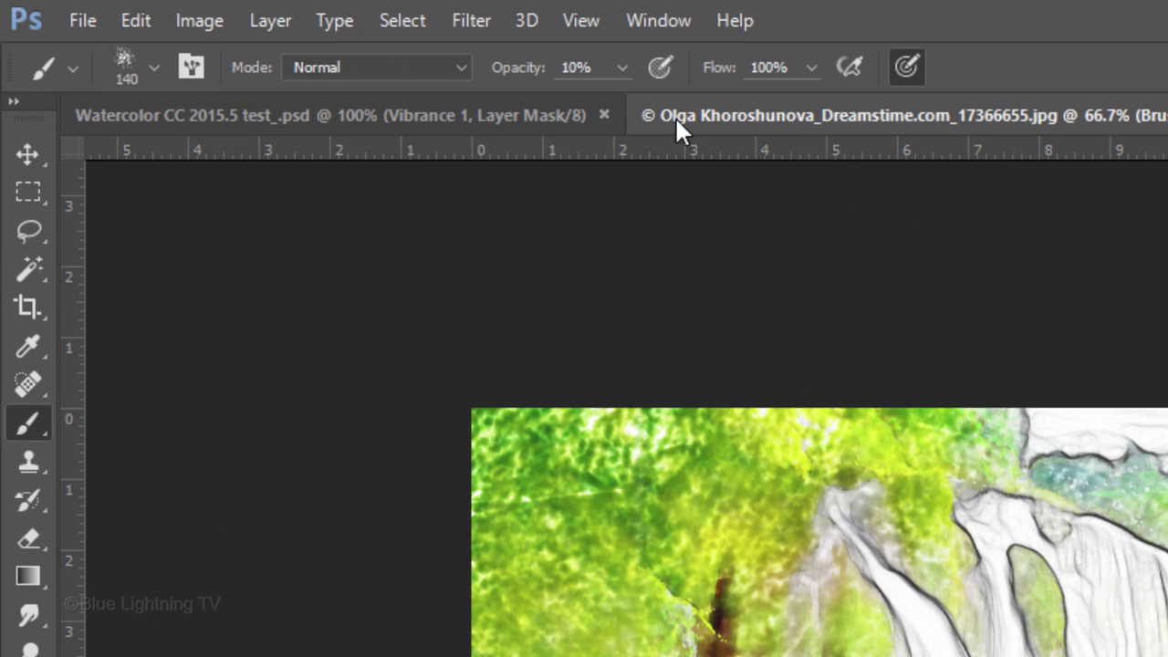
Replace the brushes with Wet Media Brushes and select the 45 px Watercolor Textured Surface brush
{"action": "left_click", "coordinate": [64, 25]}
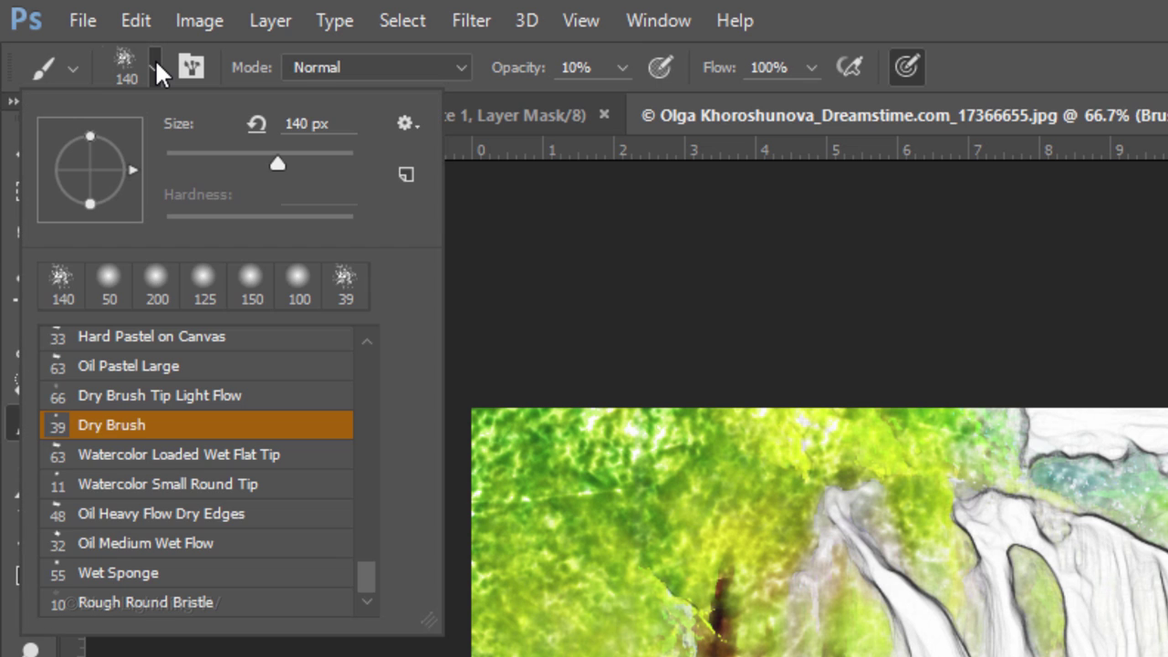
{"action": "left_click", "coordinate": [407, 128]}
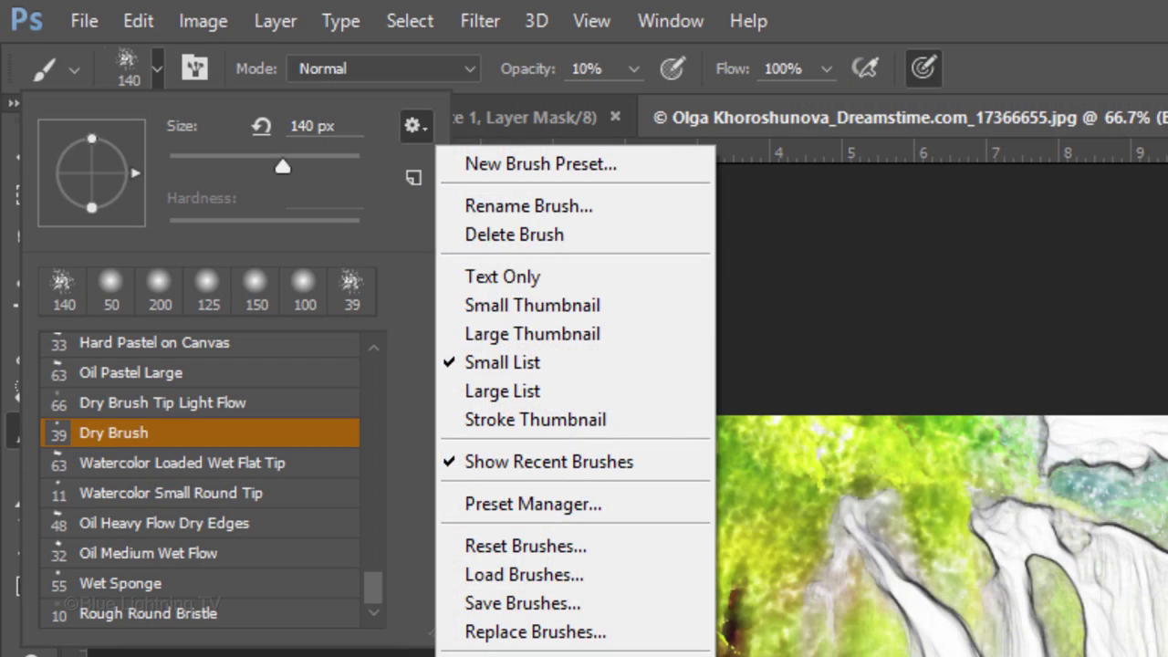
{"action": "left_click", "coordinate": [556, 570]}
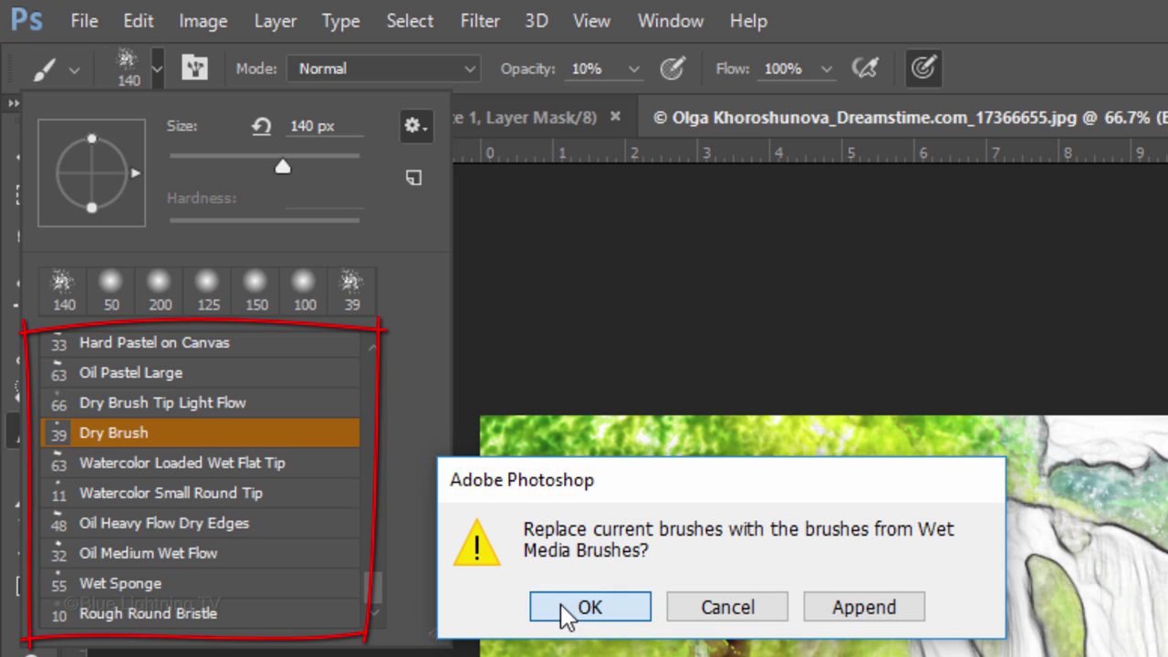
{"action": "left_click", "coordinate": [584, 607]}
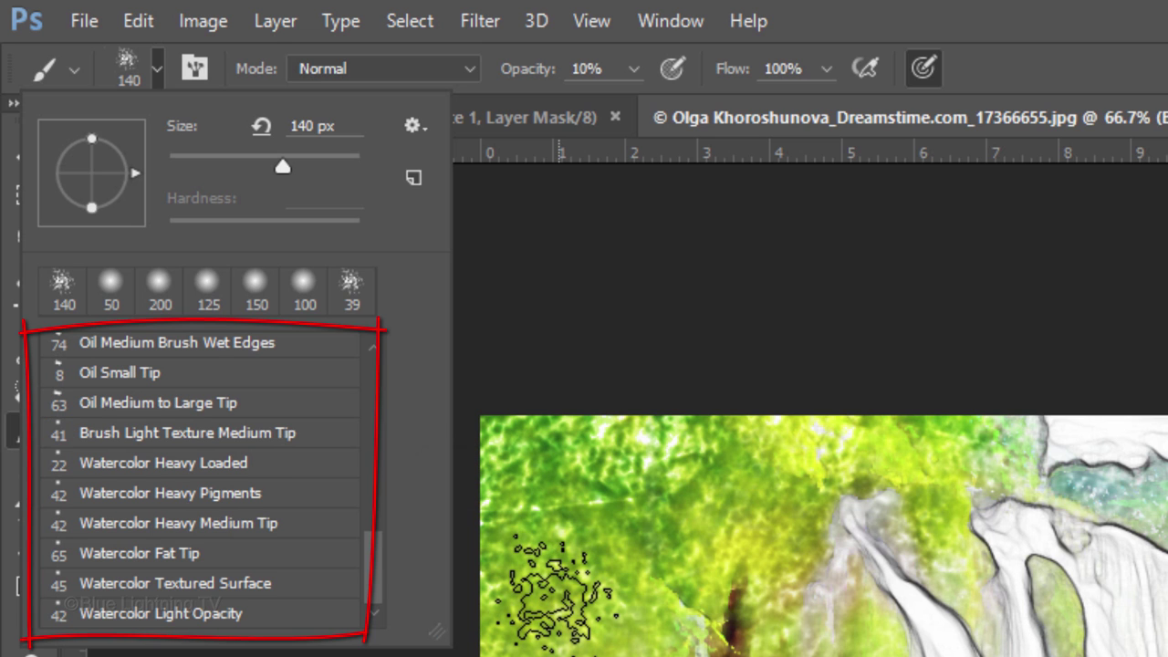
{"action": "left_click", "coordinate": [228, 587]}
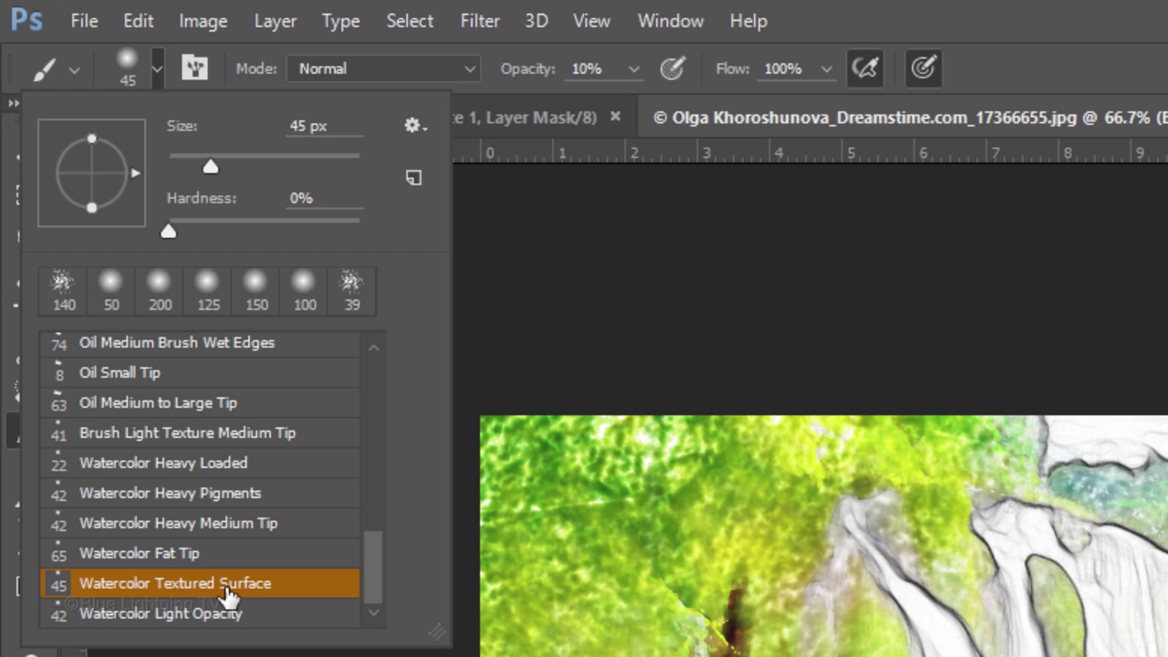
{"action": "key", "text": "Return"}
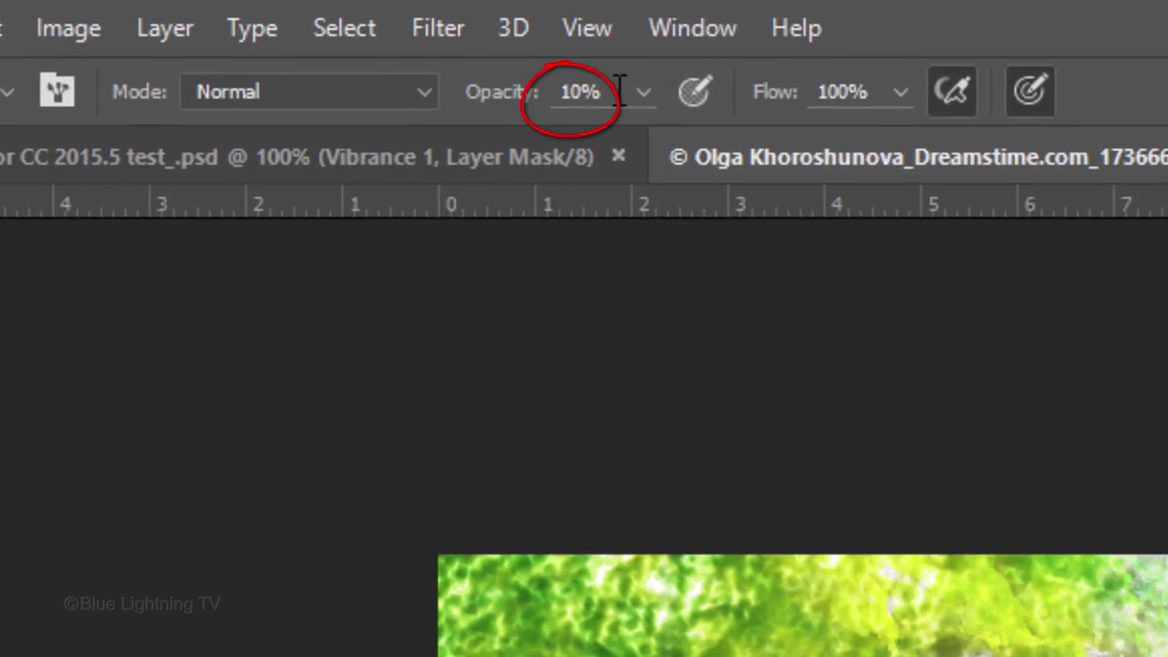
Set brush opacity to 50%, enlarge the brush, and paint colour back across the scene
{"action": "left_click", "coordinate": [617, 74]}
{"action": "type", "text": "50"}
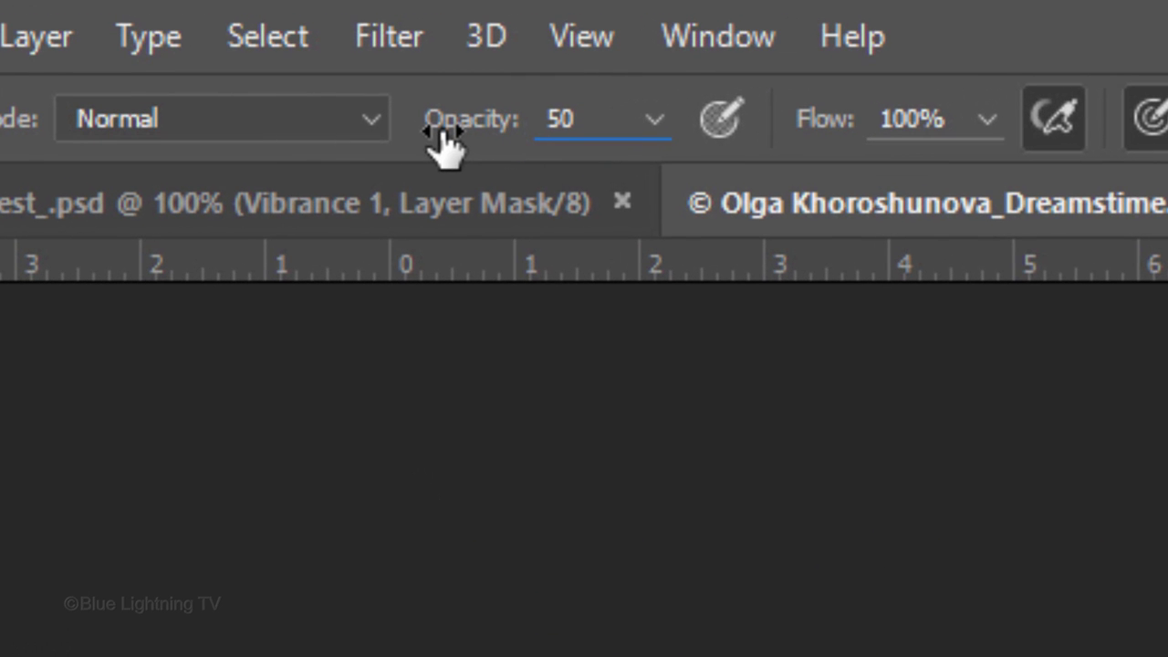
{"action": "key", "text": "Return"}
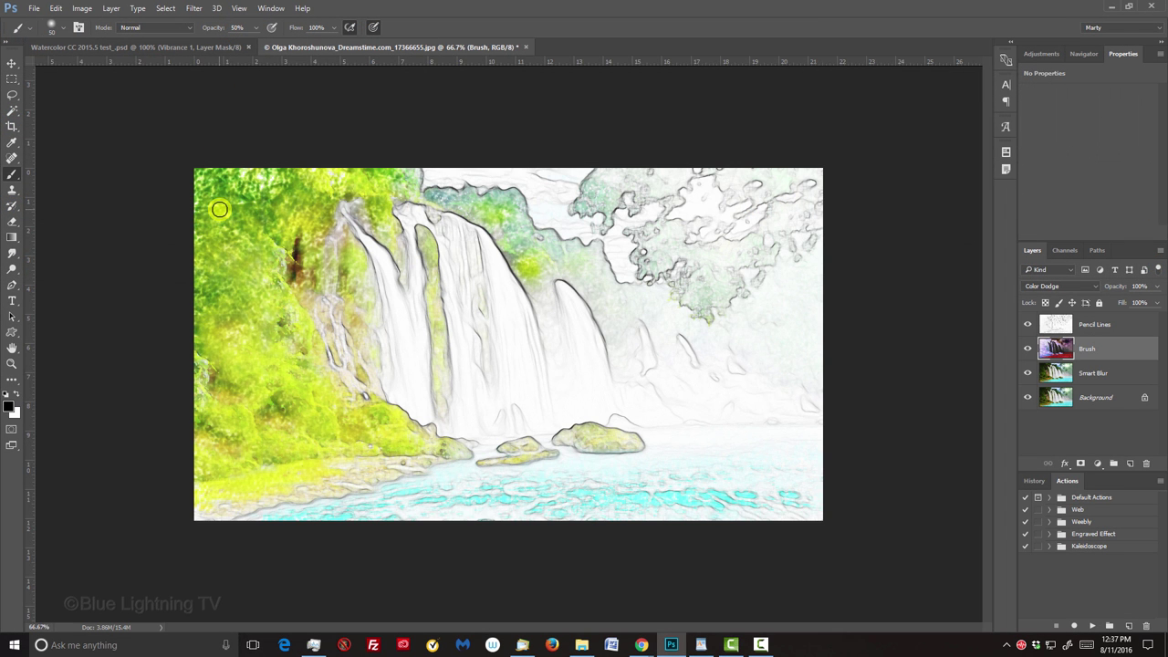
{"action": "key", "text": "bracketright"}
{"action": "key", "text": "Caps_Lock"}
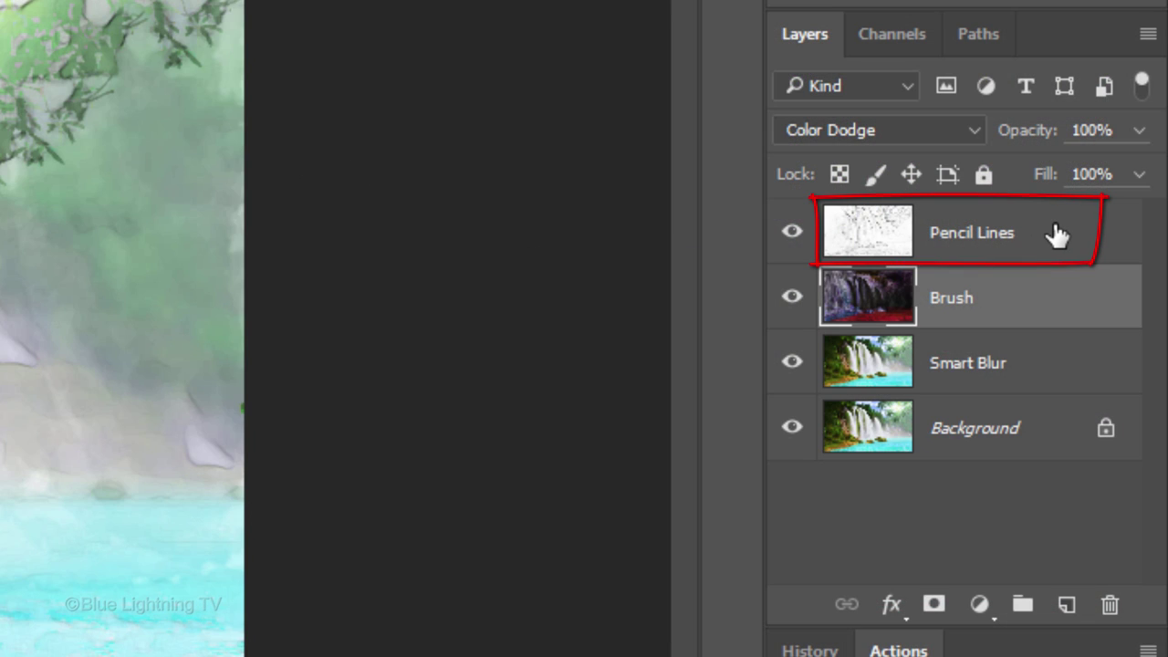
Add a layer mask to Pencil Lines and paint out the lines over the upper-right trees at 100% opacity
{"action": "left_click", "coordinate": [1057, 236]}
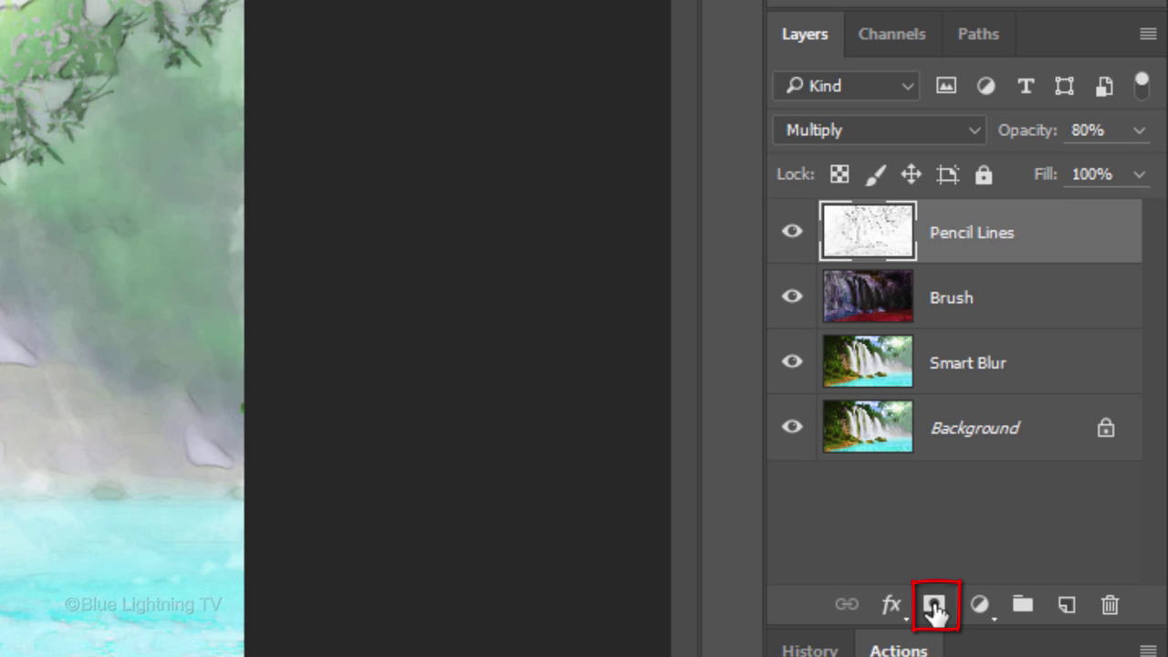
{"action": "left_click", "coordinate": [934, 606]}
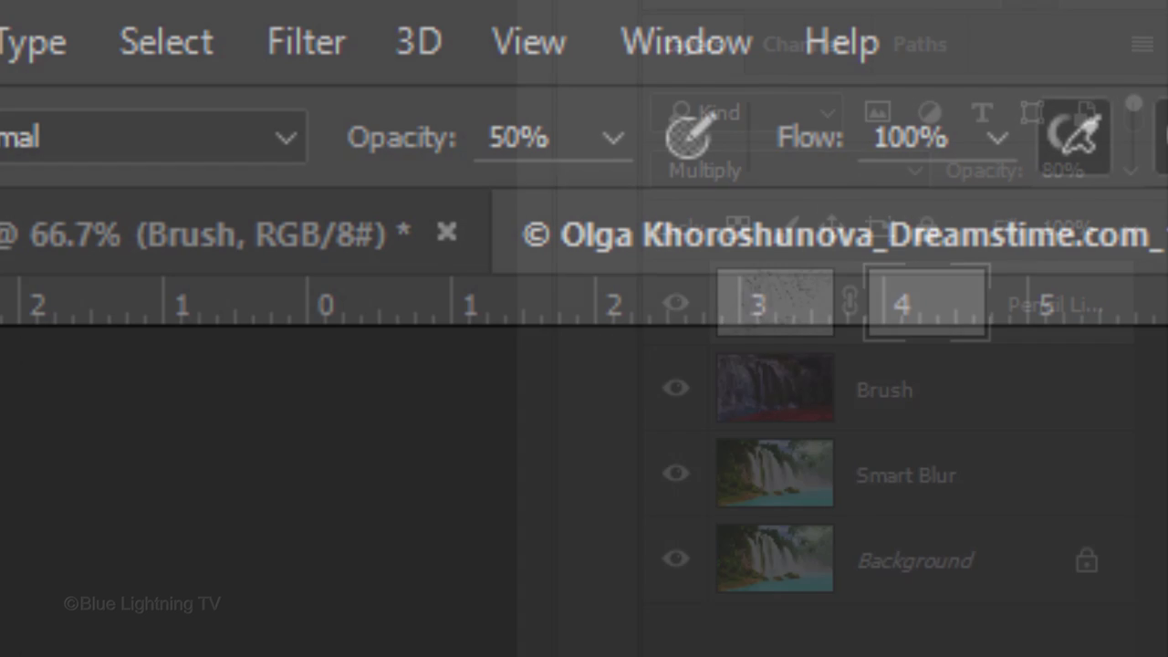
{"action": "left_click", "coordinate": [582, 127]}
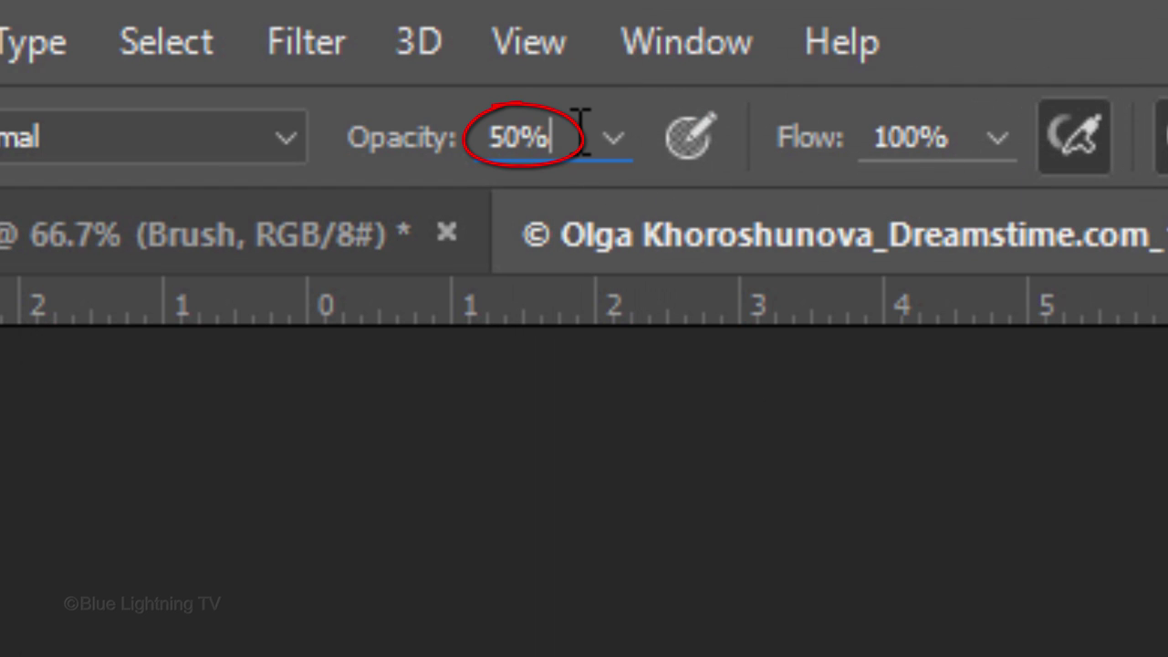
{"action": "double_click", "coordinate": [524, 137]}
{"action": "type", "text": "100"}
{"action": "key", "text": "Return"}
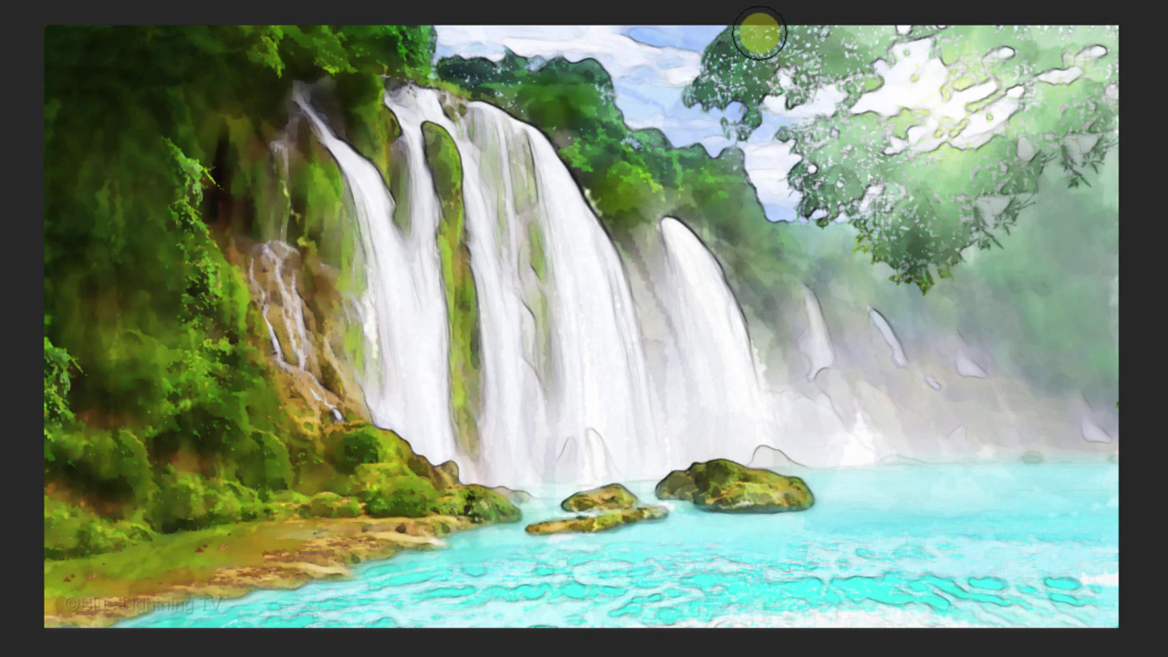
{"action": "mouse_move", "coordinate": [758, 31]}
{"action": "left_mouse_down"}
{"action": "mouse_move", "coordinate": [870, 100]}
{"action": "mouse_move", "coordinate": [985, 121]}
{"action": "mouse_move", "coordinate": [974, 87]}
{"action": "mouse_move", "coordinate": [862, 26]}
{"action": "mouse_move", "coordinate": [1026, 75]}
{"action": "mouse_move", "coordinate": [886, 131]}
{"action": "mouse_move", "coordinate": [933, 43]}
{"action": "mouse_move", "coordinate": [879, 36]}
{"action": "mouse_move", "coordinate": [944, 128]}
{"action": "mouse_move", "coordinate": [899, 101]}
{"action": "mouse_move", "coordinate": [928, 123]}
{"action": "left_mouse_up"}
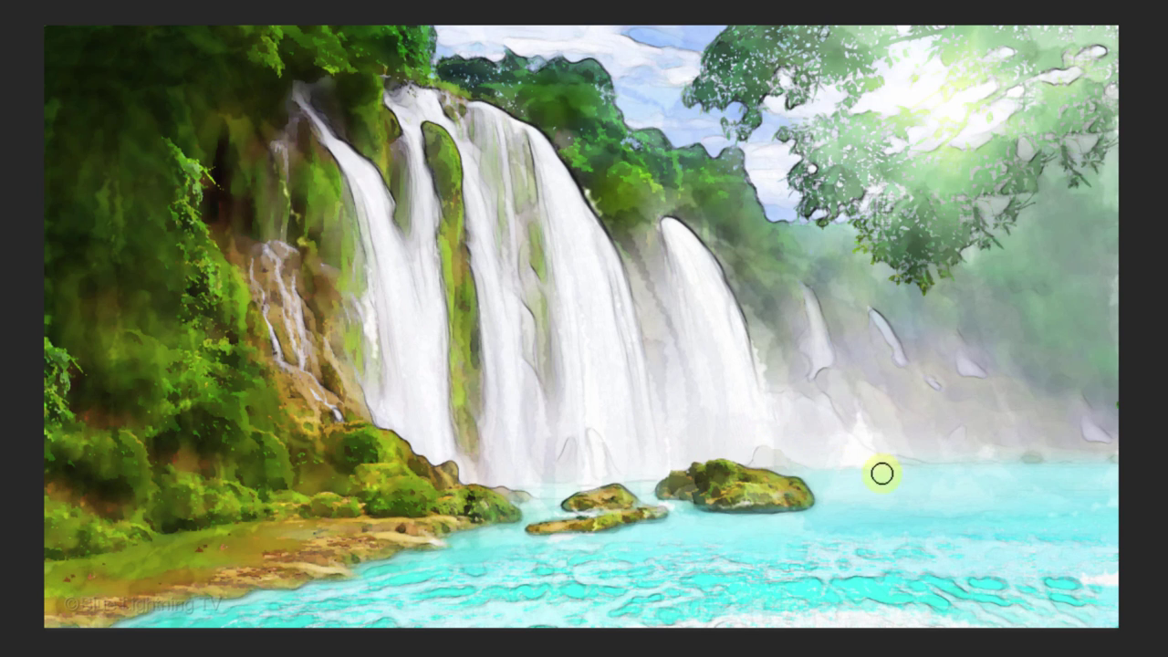
Enlarge the brush and lower its opacity to 54% for fading the lines elsewhere
{"action": "key", "text": "bracketright"}
{"action": "key", "text": "bracketright"}
{"action": "key", "text": "bracketright"}
{"action": "key", "text": "bracketright"}
{"action": "key", "text": "bracketright"}
{"action": "key", "text": "bracketright"}
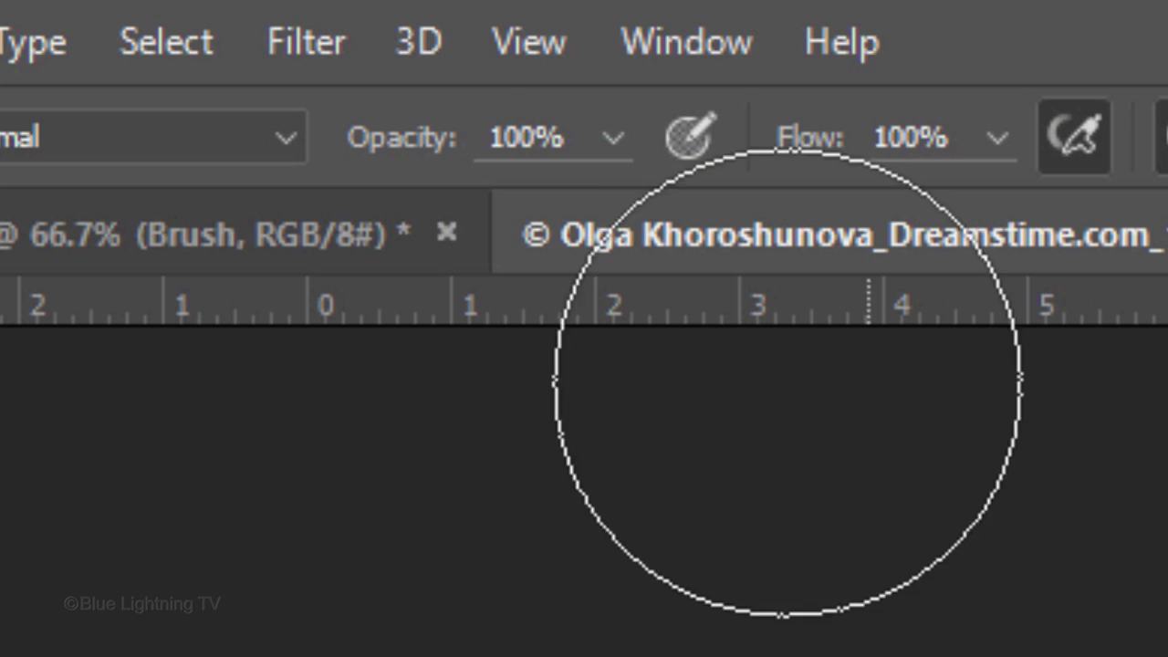
{"action": "left_click", "coordinate": [614, 137]}
{"action": "left_click_drag", "start_coordinate": [594, 203], "coordinate": [483, 219]}
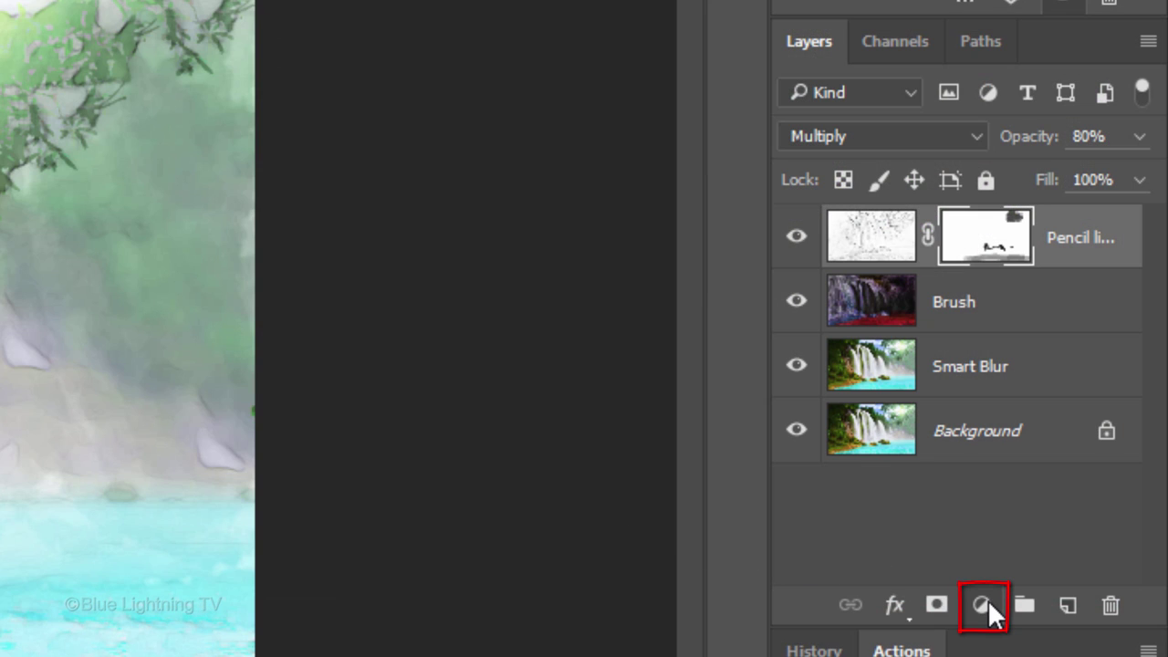
Add a Vibrance adjustment layer at +100 with Saturation 0, then fit the image on screen
{"action": "left_click", "coordinate": [989, 604]}
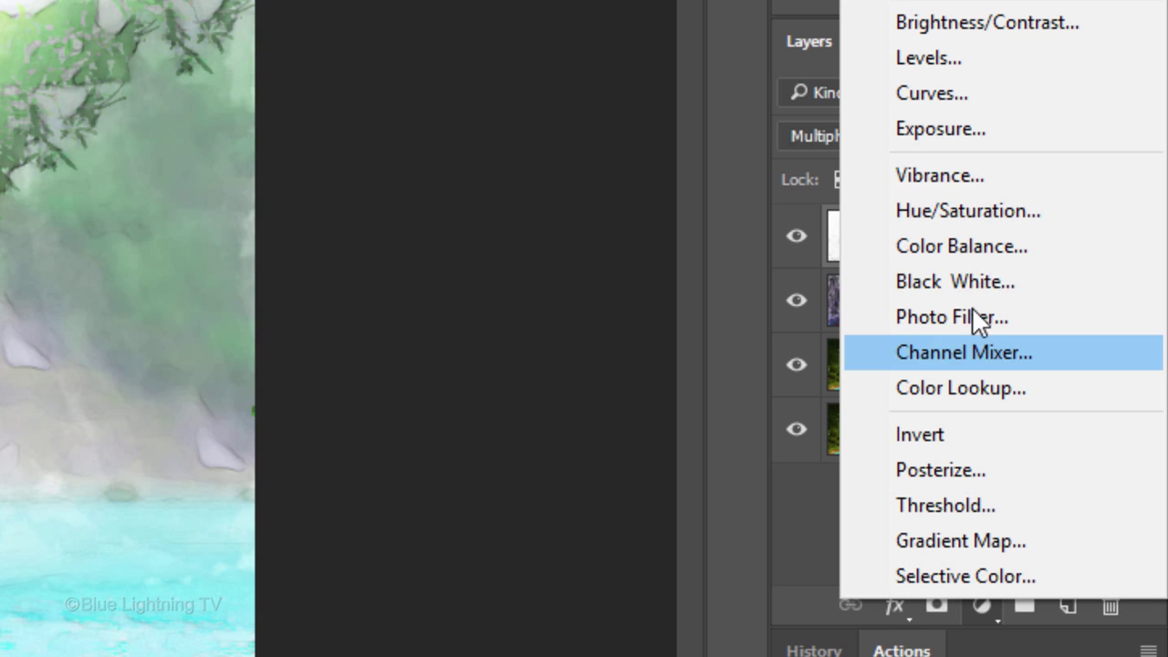
{"action": "left_click", "coordinate": [970, 173]}
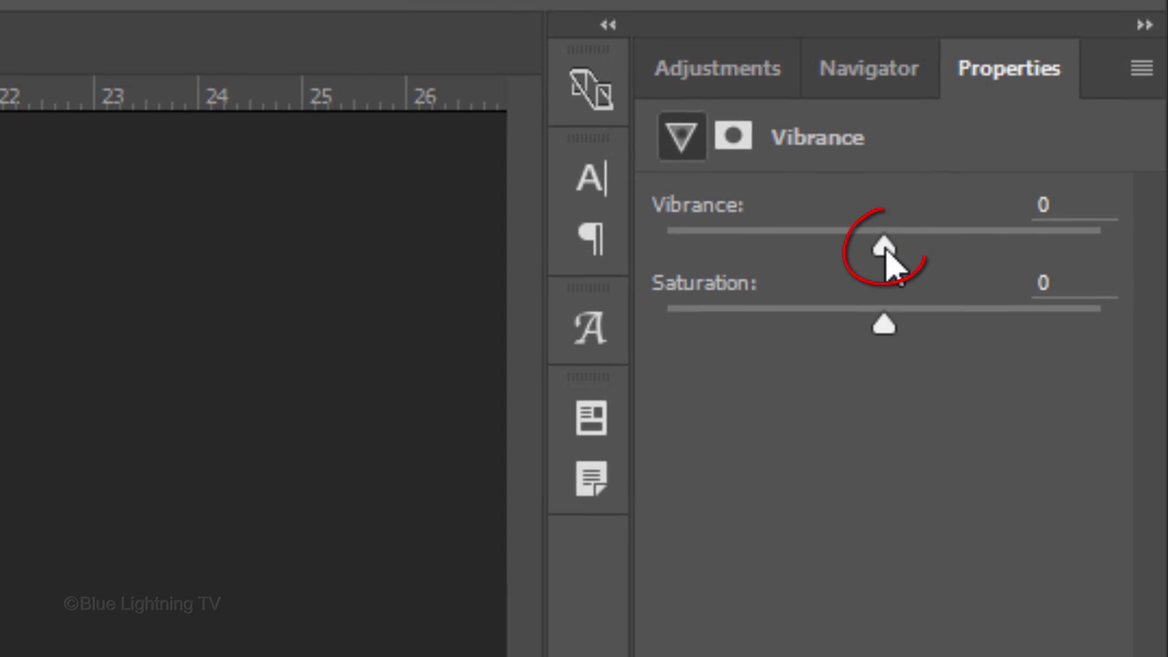
{"action": "left_click_drag", "start_coordinate": [887, 250], "coordinate": [1164, 242]}
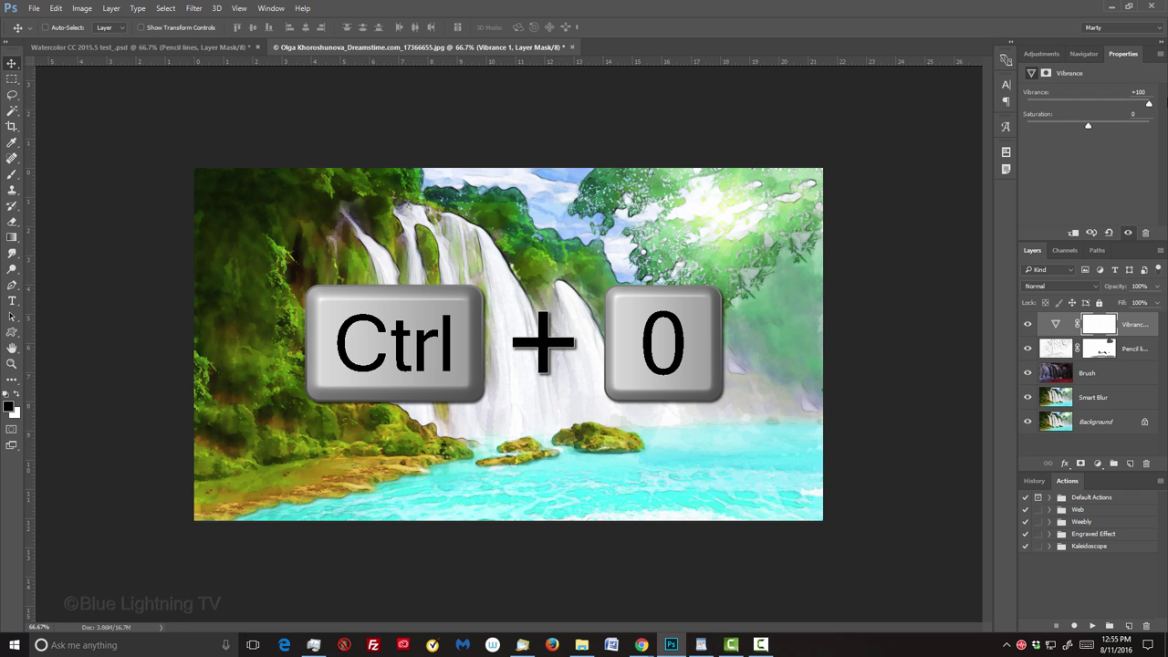
{"action": "key", "text": "ctrl+0"}
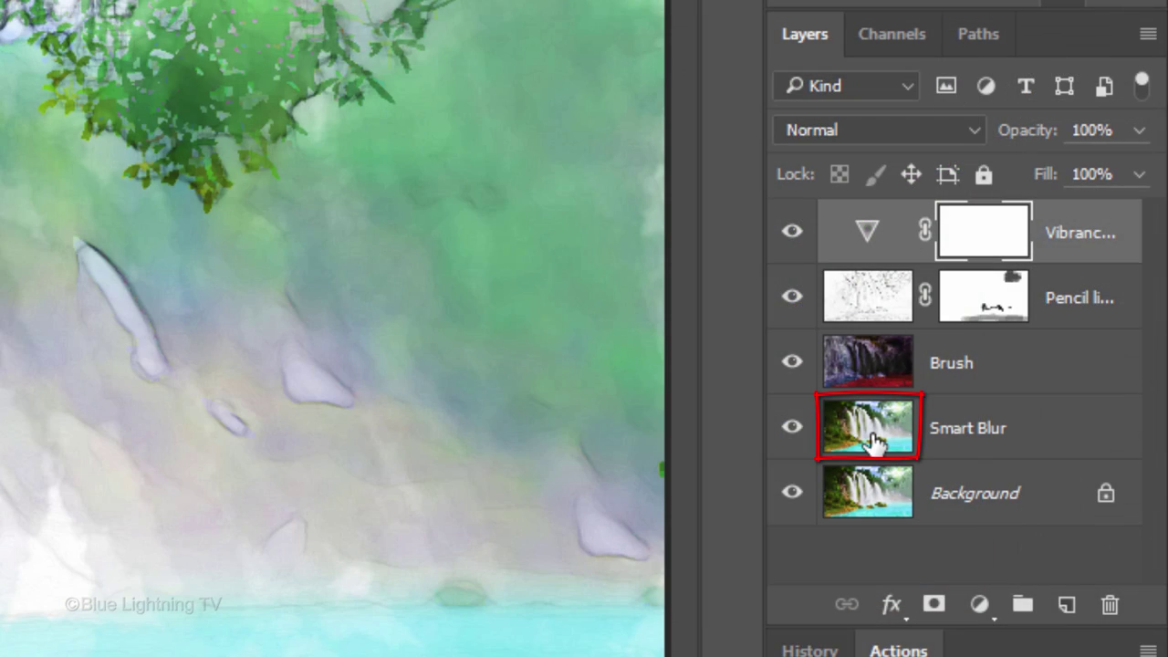
Open the Filter Gallery on the Smart Blur layer, collapsing Stylize and expanding the Texture group
{"action": "left_click", "coordinate": [873, 441]}
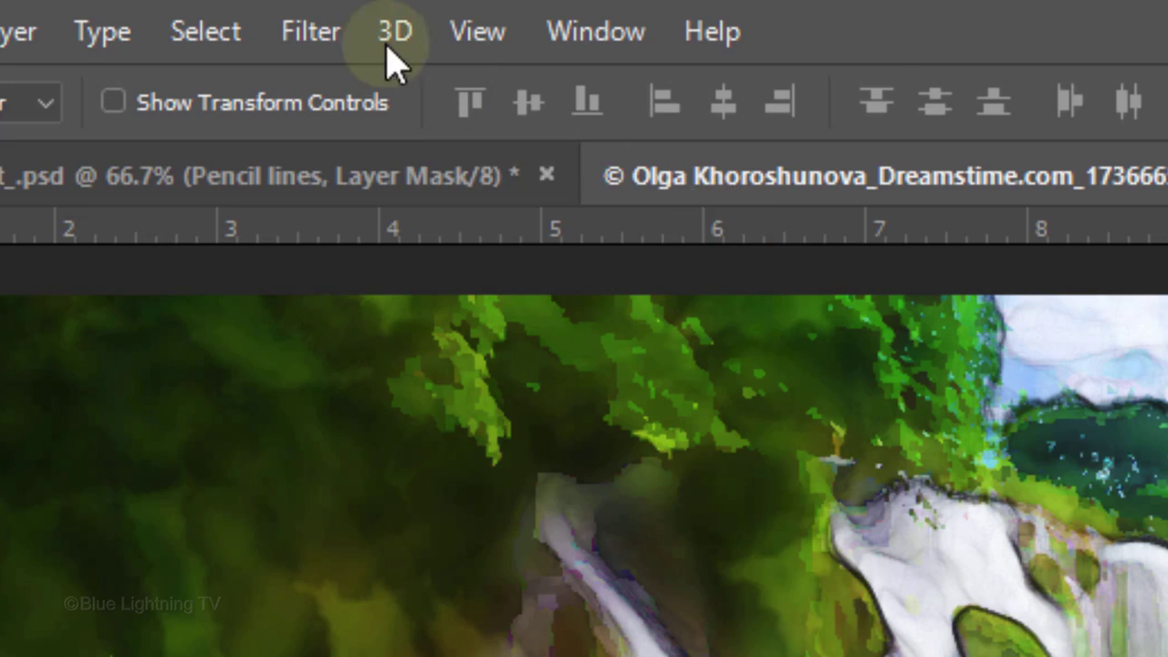
{"action": "left_click", "coordinate": [319, 38]}
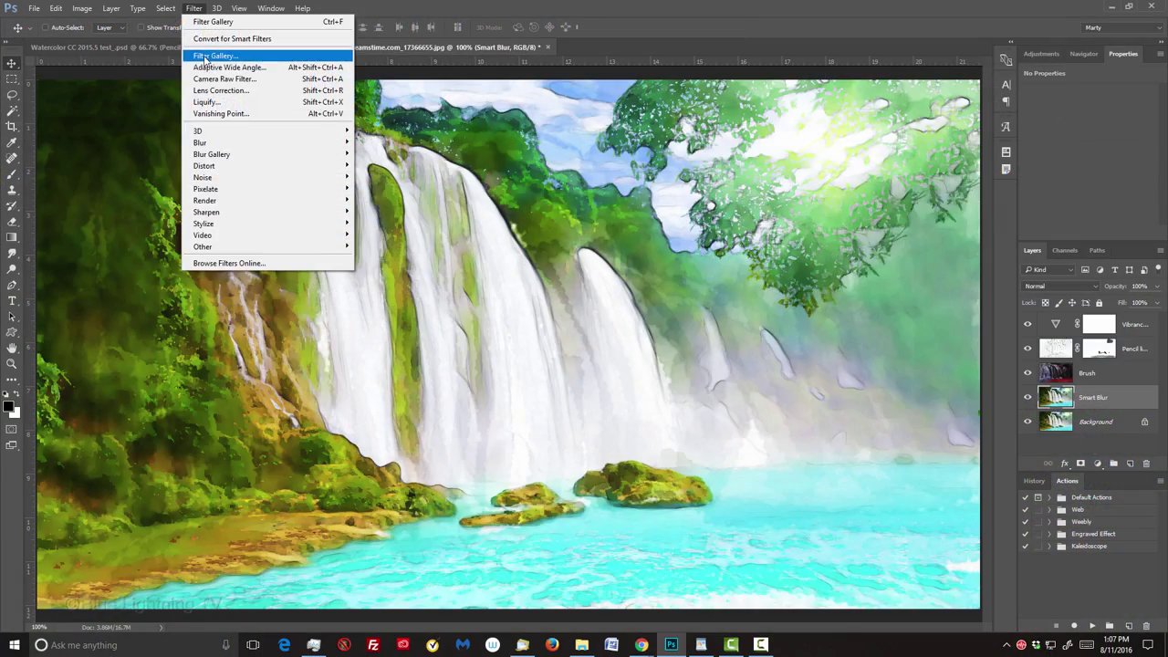
{"action": "left_click", "coordinate": [350, 215]}
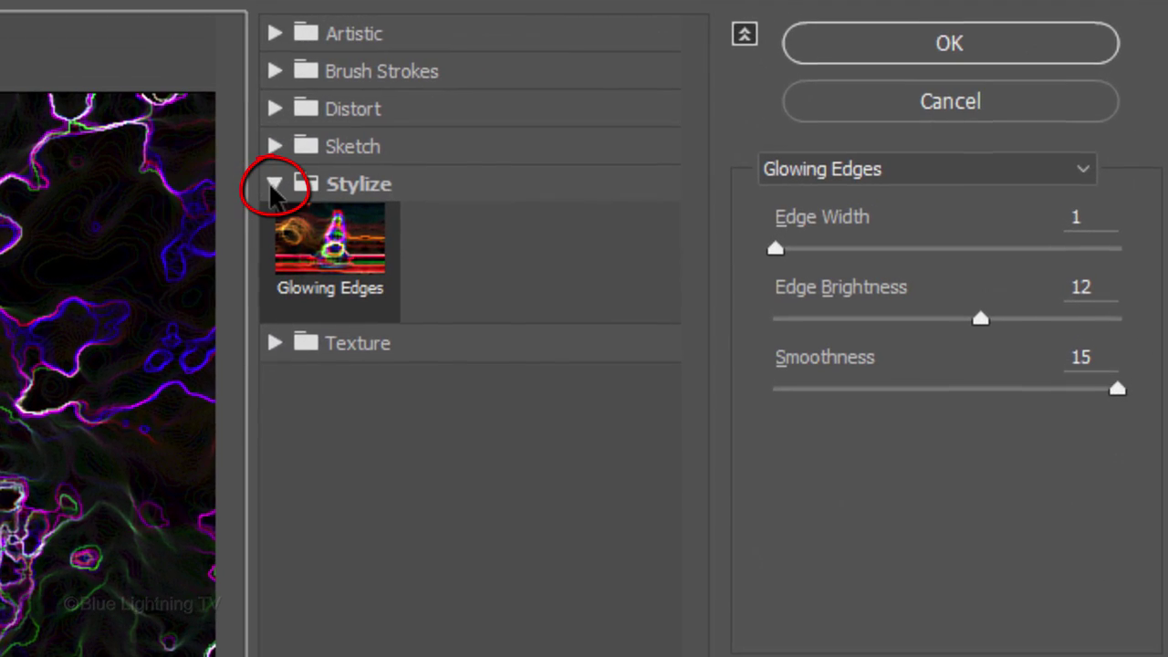
{"action": "left_click", "coordinate": [274, 185]}
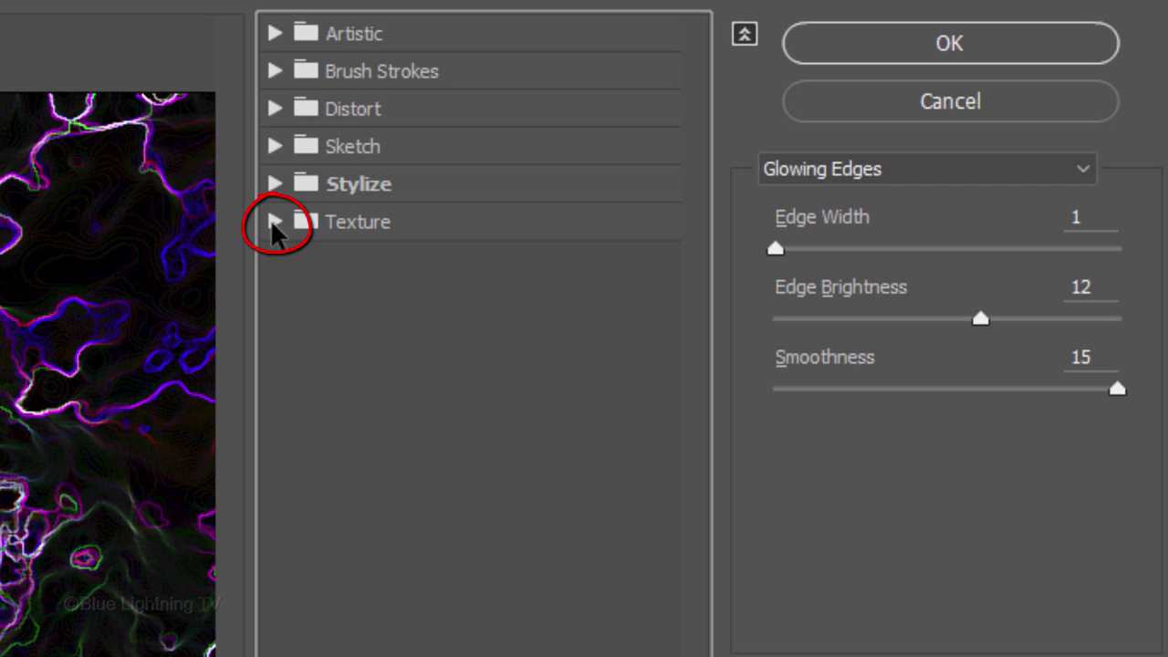
{"action": "left_click", "coordinate": [274, 221]}
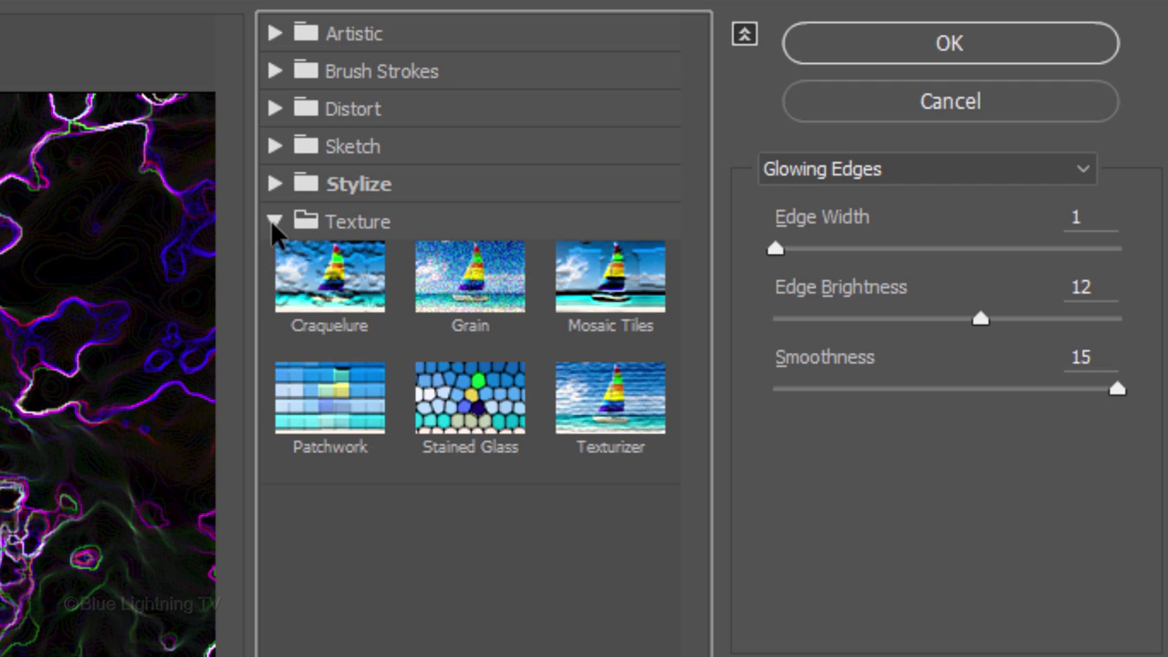
Apply the Texturizer filter with Sandstone texture, Scaling 100%, Relief 2, Light Top
{"action": "left_click", "coordinate": [617, 408]}
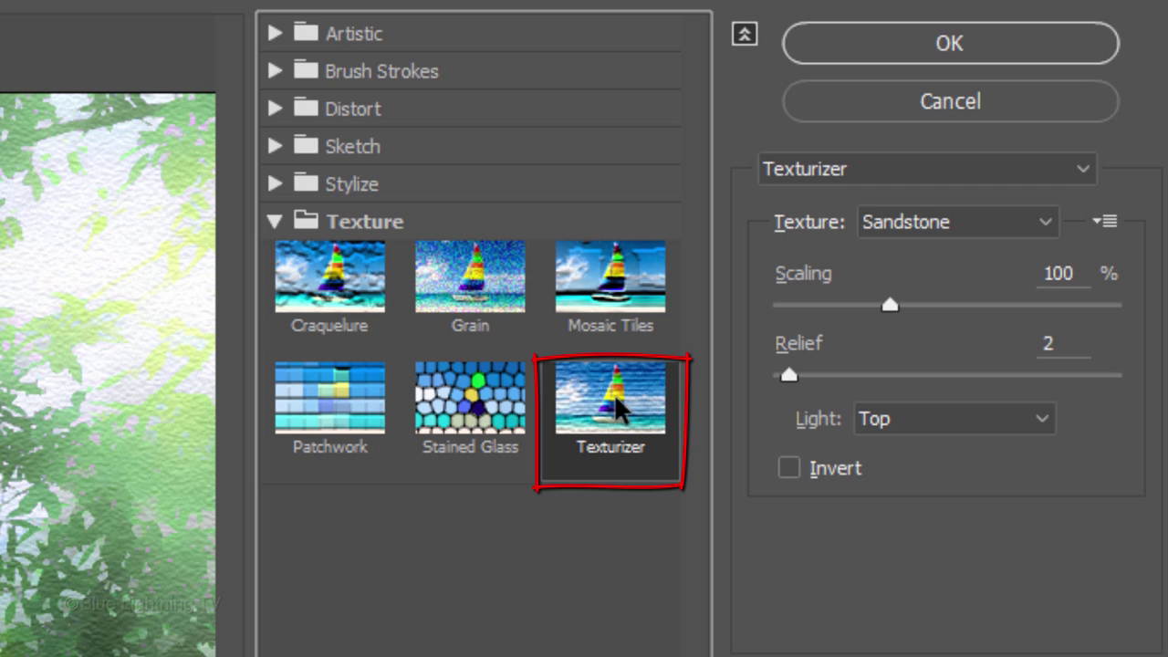
{"action": "left_click", "coordinate": [1047, 222]}
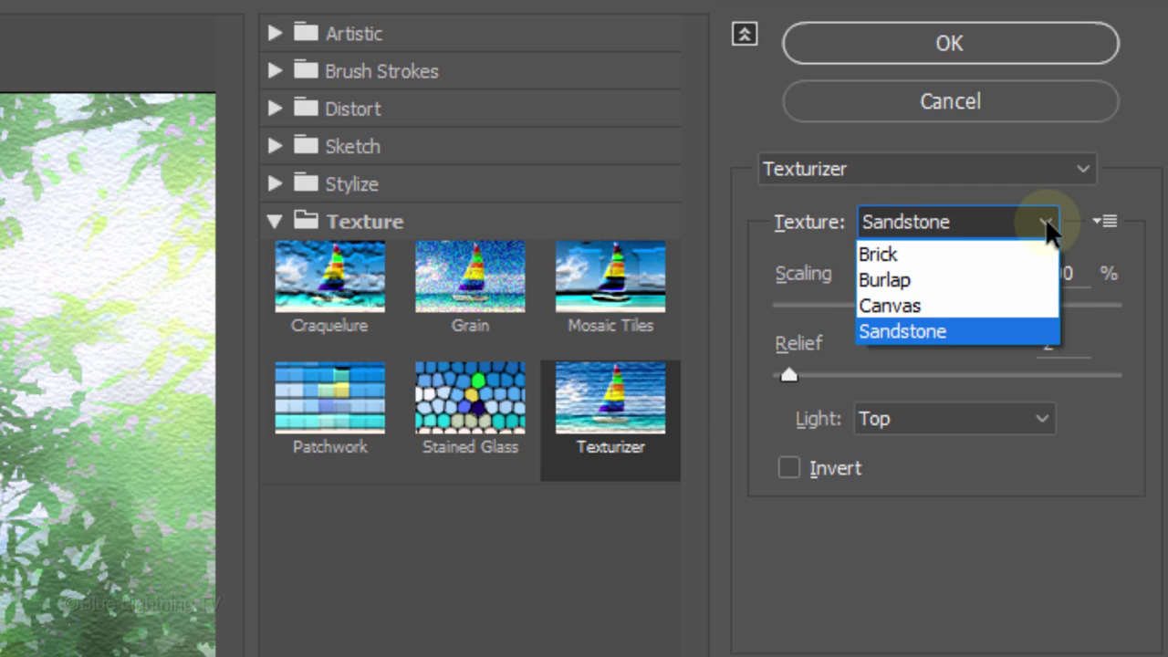
{"action": "left_click", "coordinate": [1052, 227]}
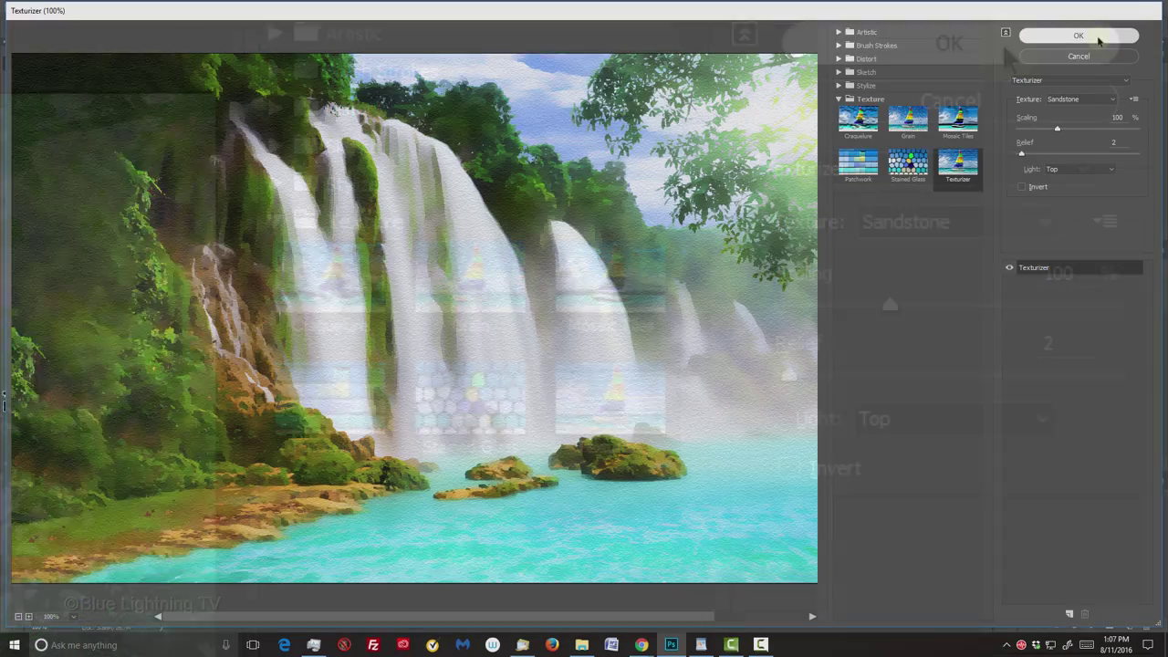
{"action": "left_click", "coordinate": [1004, 55]}
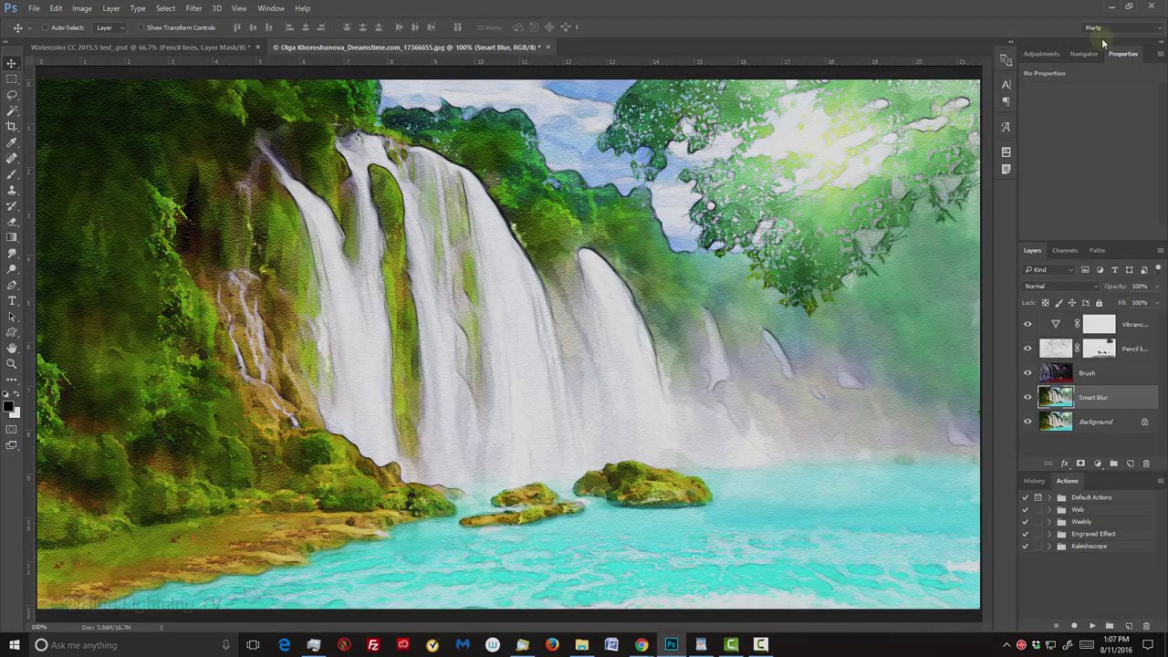